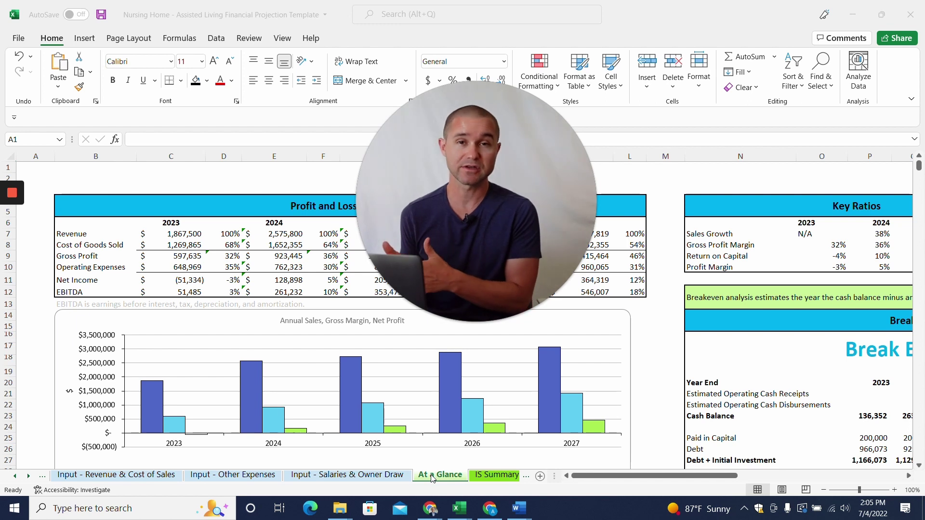
- Review the profit and loss table and the sales and cash flow charts on the At a Glance sheet
click(432, 477)
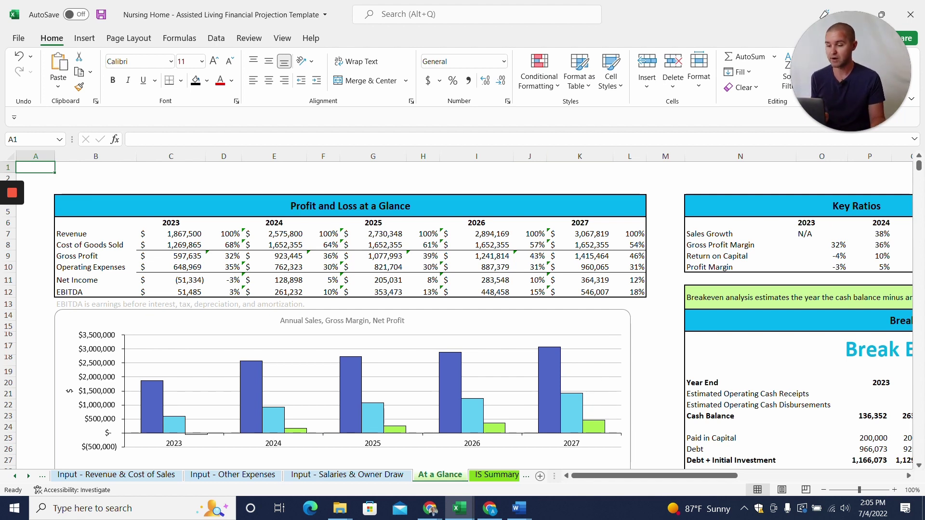
click(424, 196)
scroll(481, 299, down, 6)
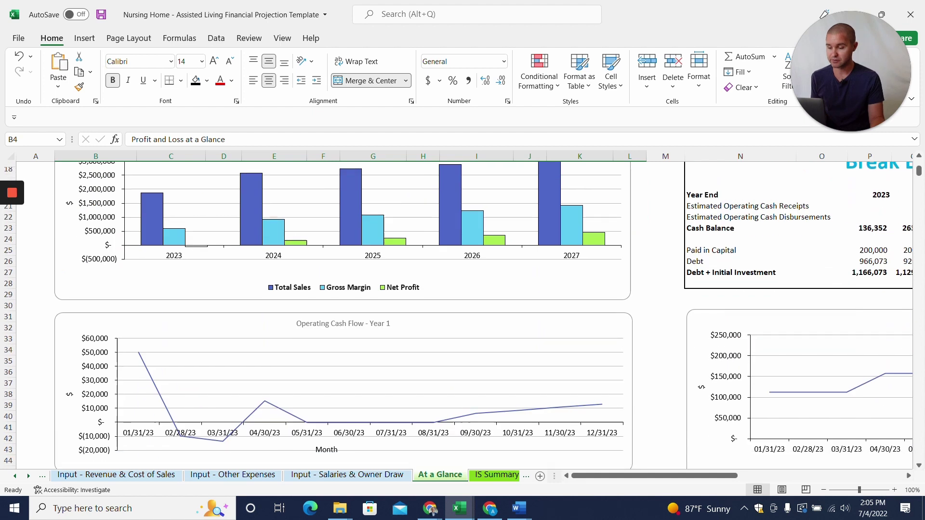
scroll(337, 313, down, 7)
scroll(337, 313, up, 10)
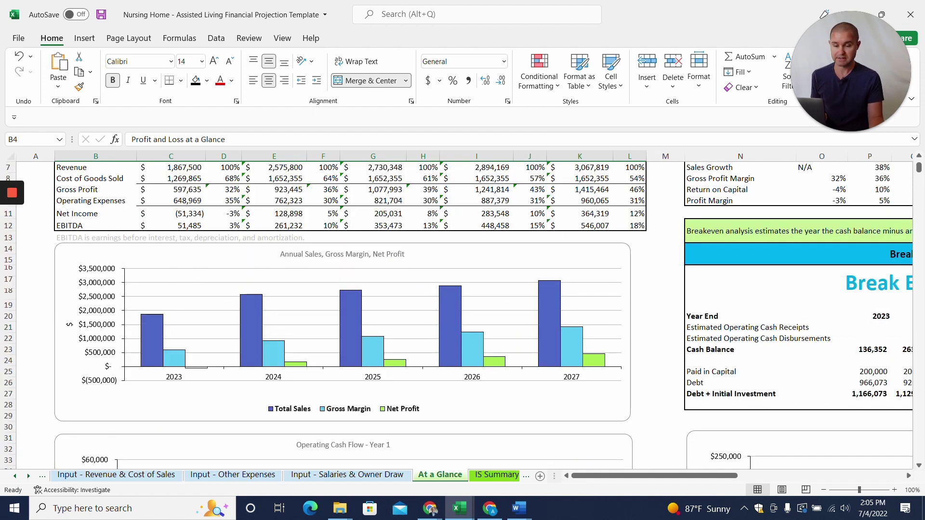
scroll(337, 314, up, 2)
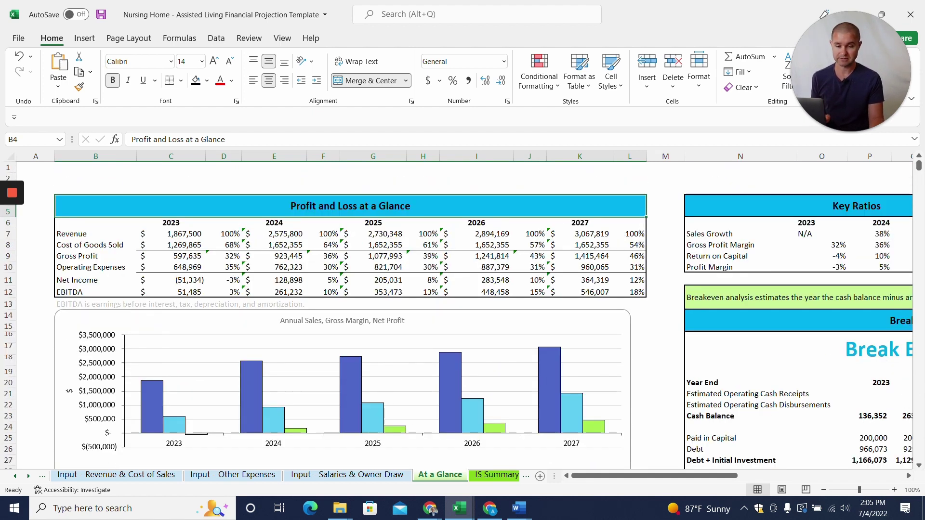
- Look through the yearly summary sheets for the income statement, cash flow and balance sheet
click(497, 475)
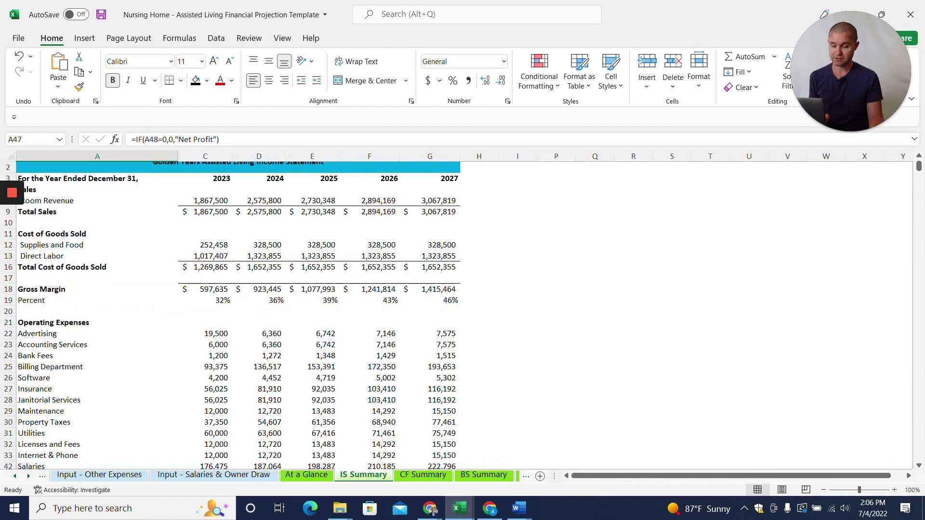
scroll(231, 313, up, 1)
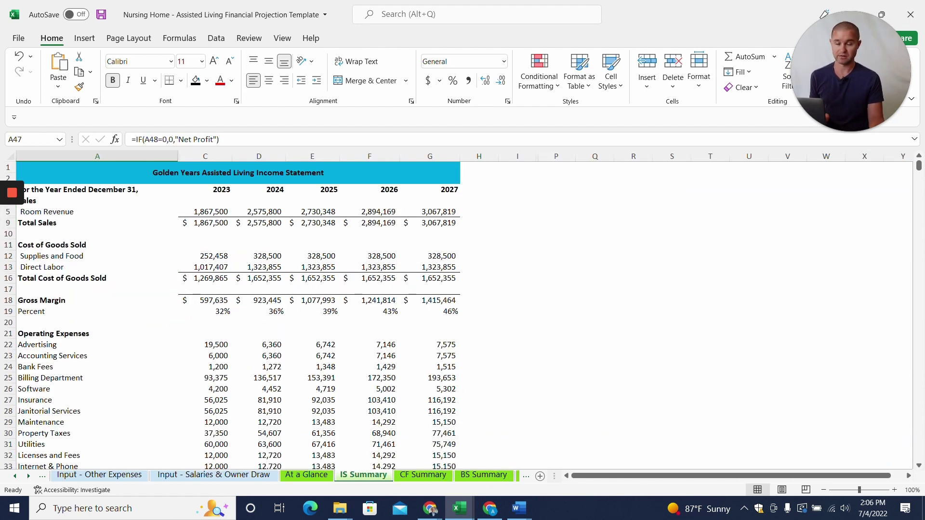
click(424, 476)
click(483, 475)
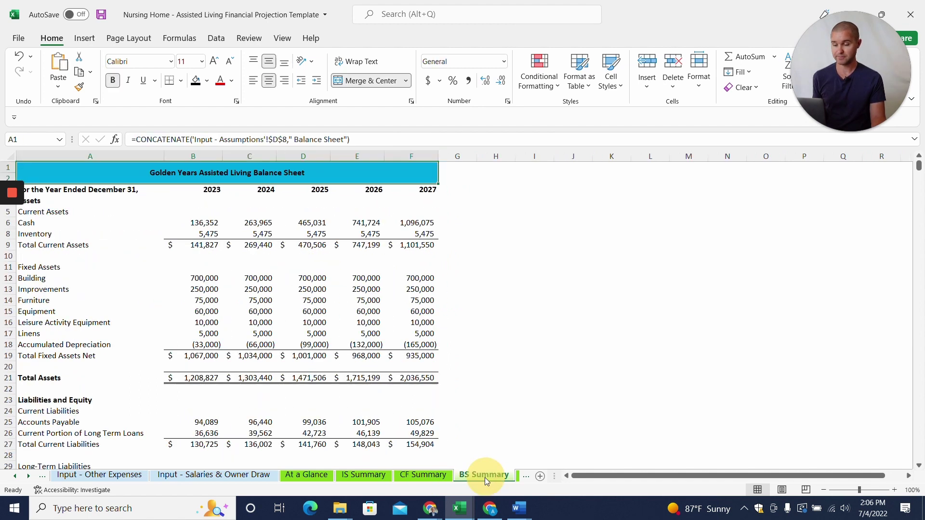
scroll(232, 313, down, 5)
scroll(231, 313, up, 5)
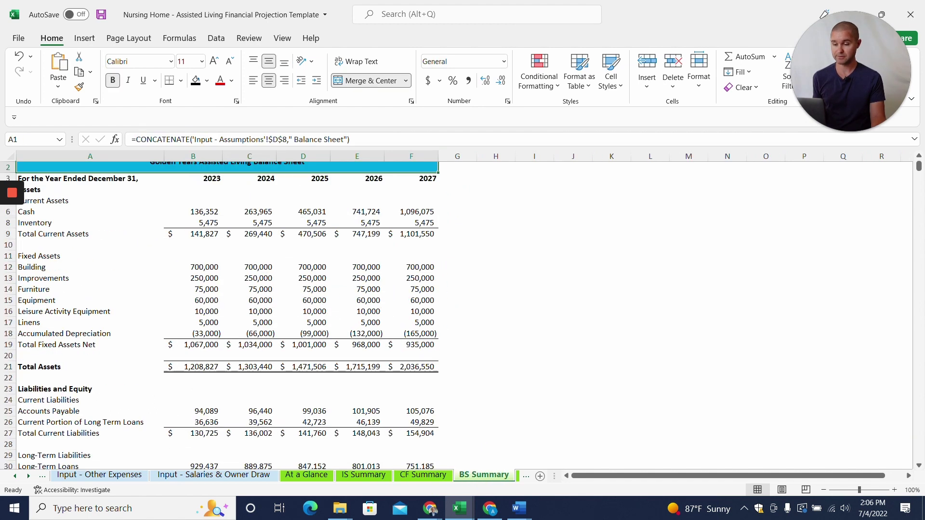
- View the monthly Income Stmt sheet from Year 1, the Cash Flows Stmt sheet and the Balance Sheet
click(516, 478)
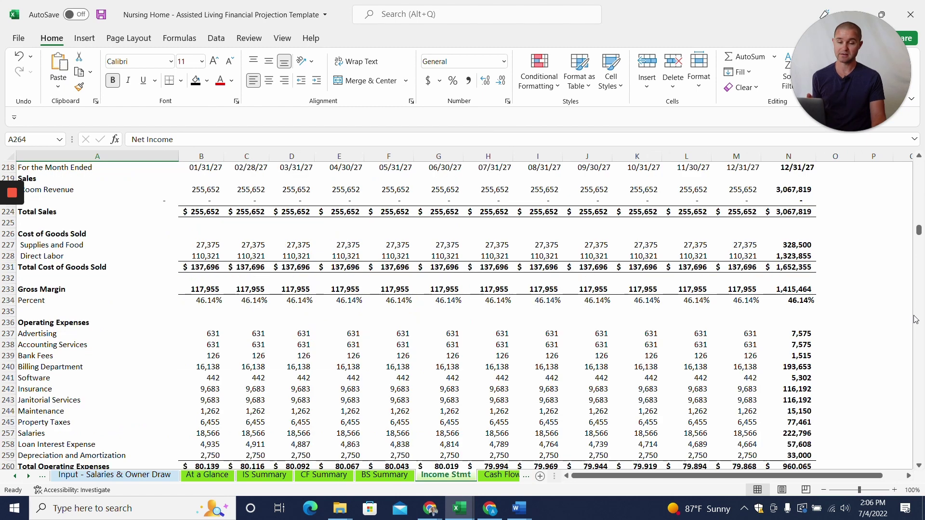
drag(918, 236, 902, 152)
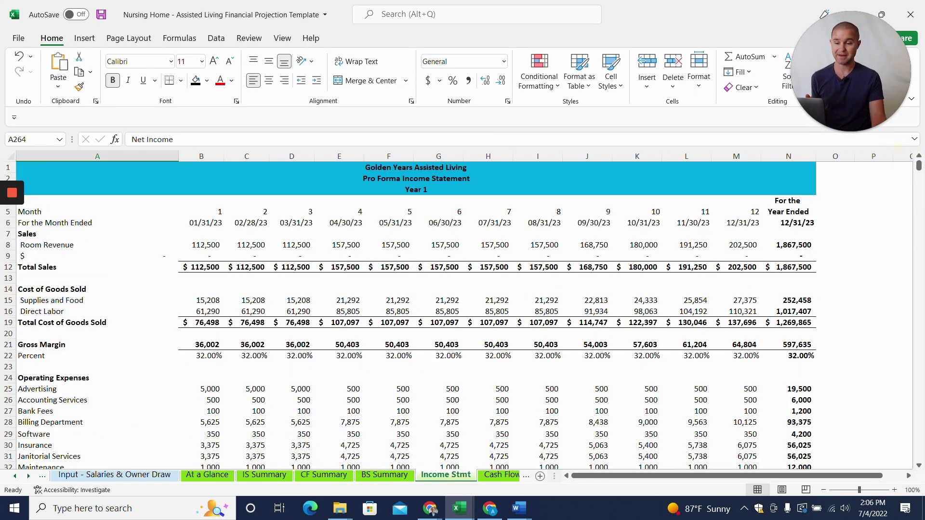
click(502, 478)
click(454, 475)
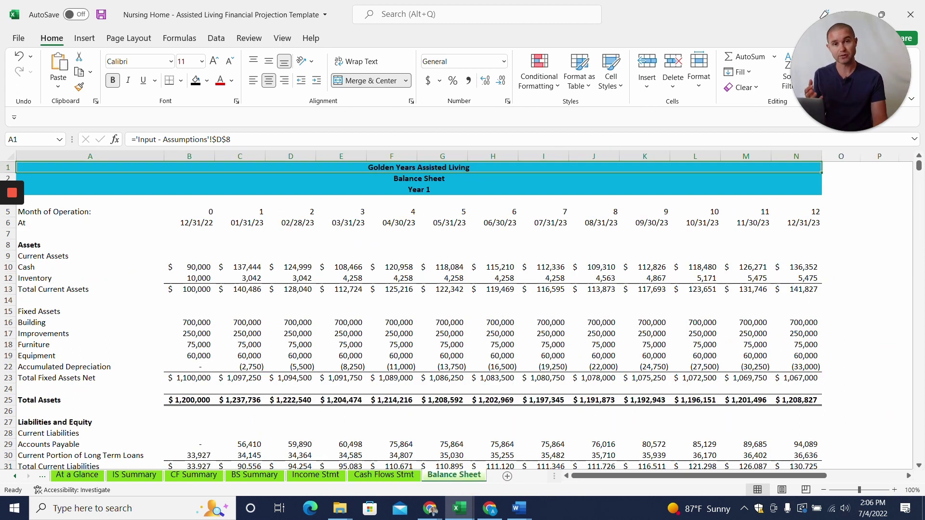
- Open the Input - Assumptions sheet and review the investor entry, its month of investment and the fixed assets
click(14, 477)
click(14, 477)
click(88, 475)
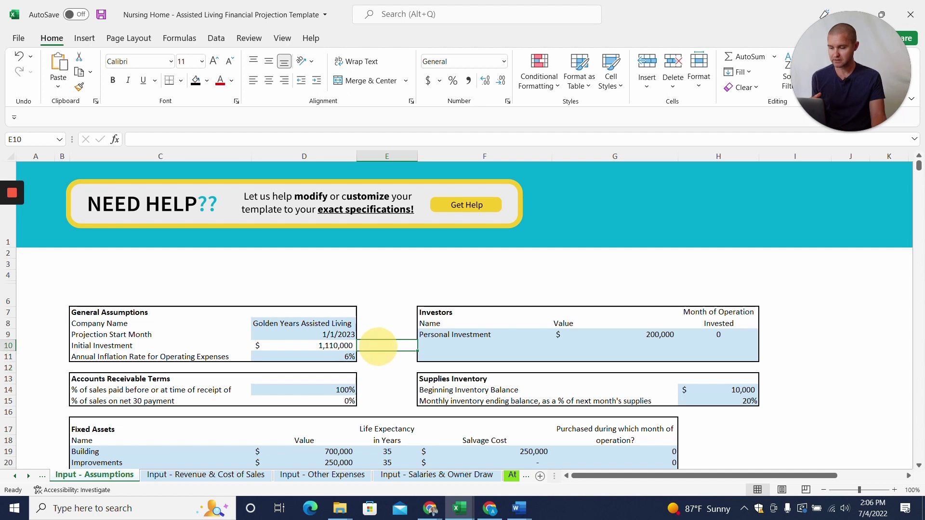
scroll(392, 351, down, 1)
click(431, 230)
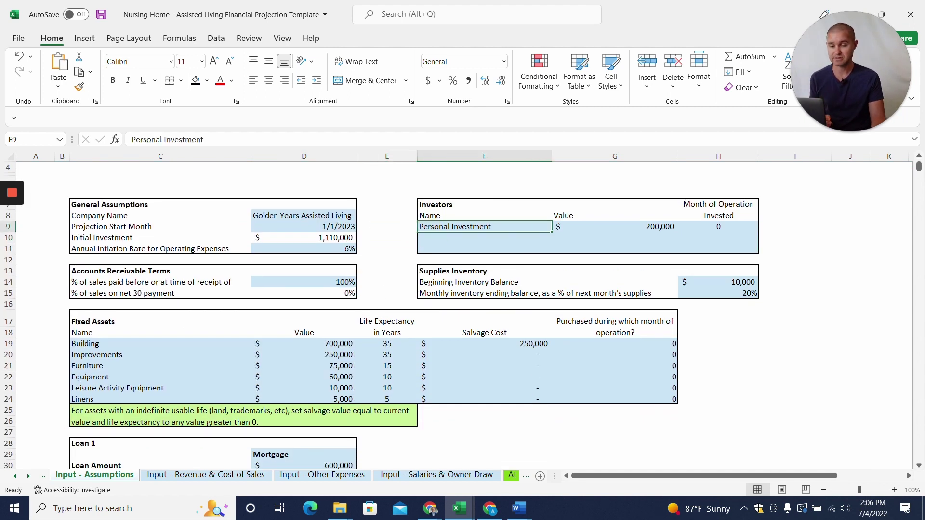
click(718, 226)
scroll(414, 316, down, 1)
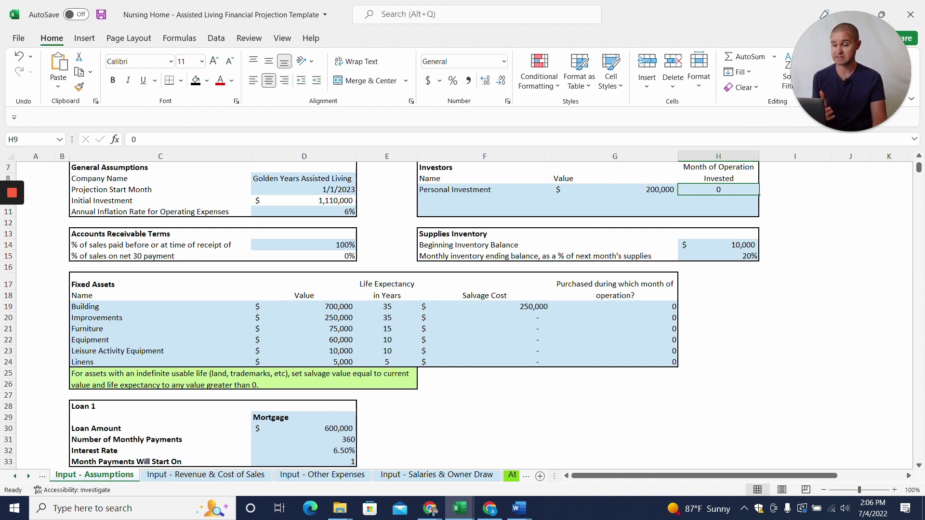
scroll(380, 316, down, 1)
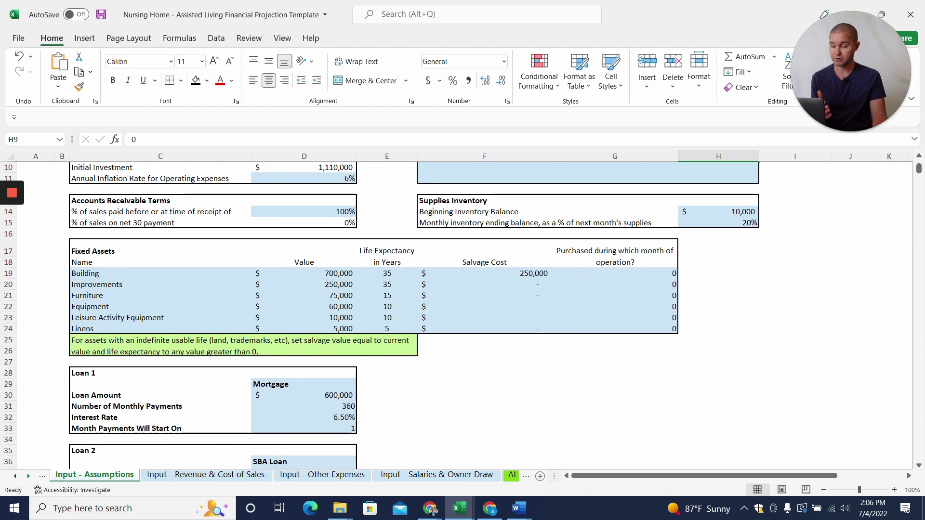
- Examine the loan amounts and terms for the Mortgage and the SBA Loan on the assumptions sheet
click(304, 395)
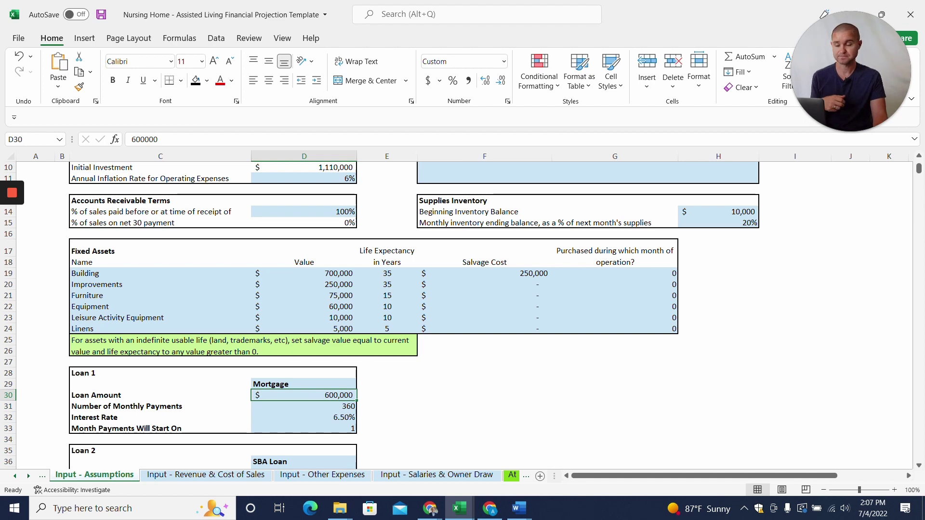
scroll(415, 289, down, 2)
click(304, 406)
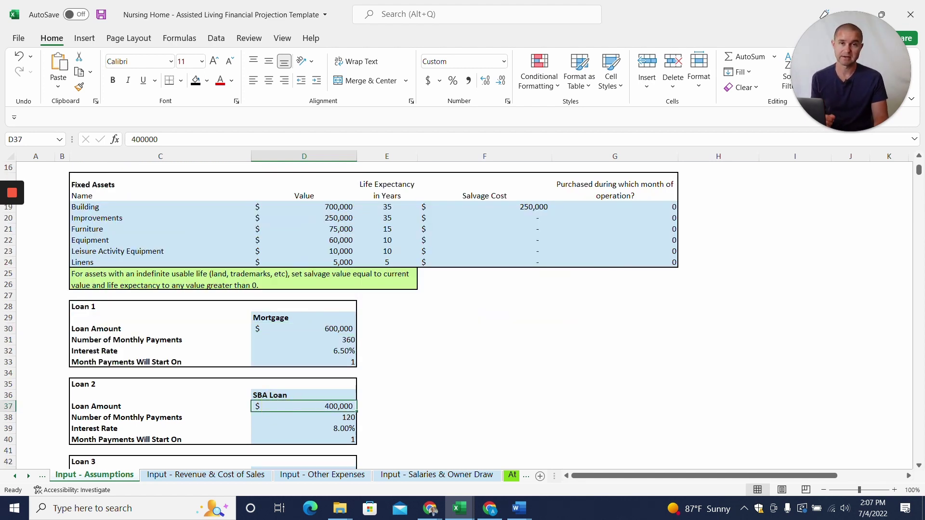
scroll(339, 315, down, 1)
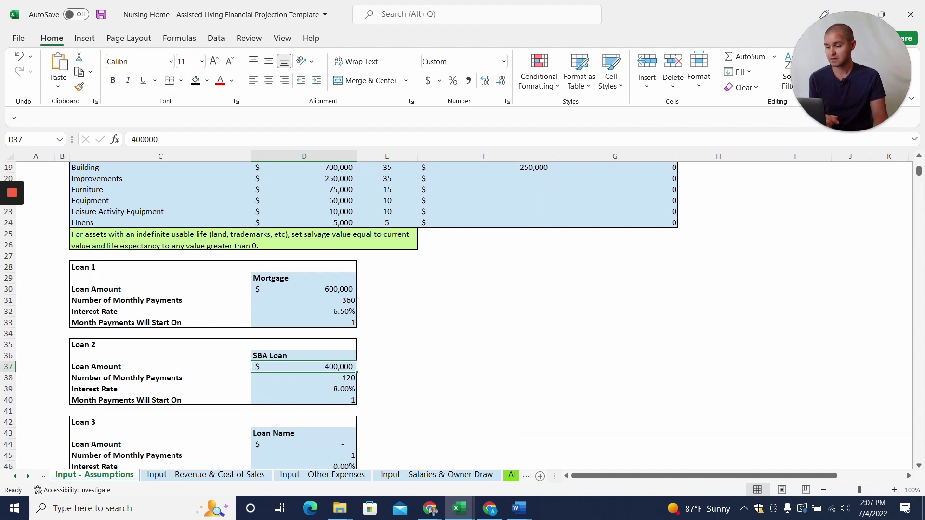
scroll(414, 289, up, 3)
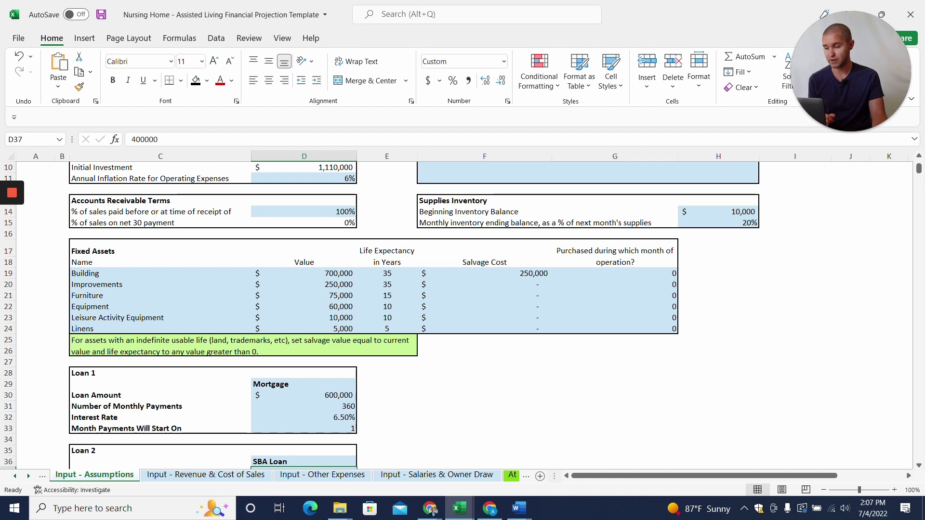
scroll(463, 313, up, 3)
- Open the Input - Revenue & Cost of Sales sheet and inspect the room categories and number of rooms
click(206, 474)
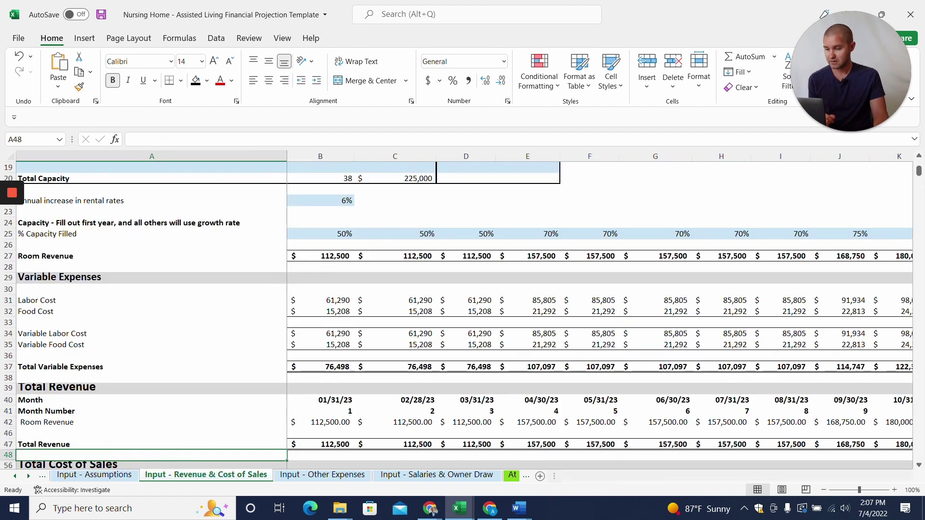
scroll(915, 174, up, 6)
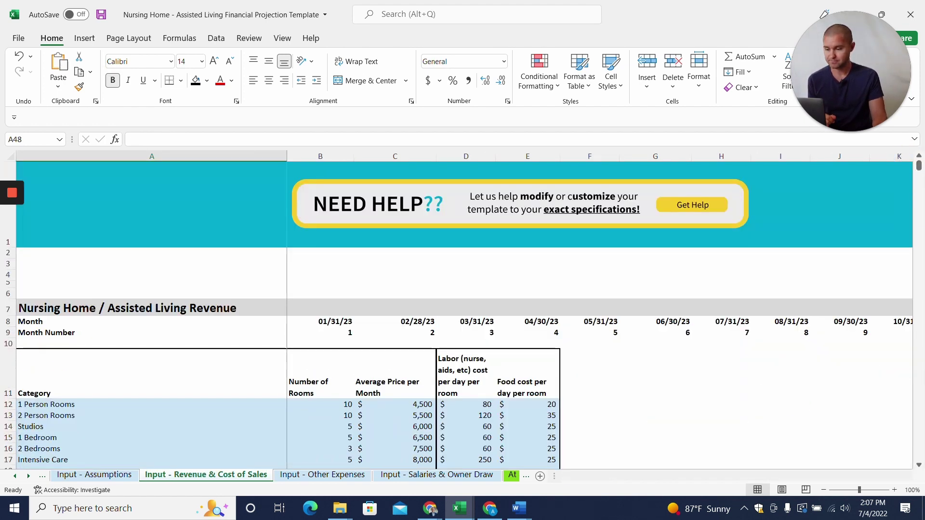
scroll(916, 173, down, 1)
click(49, 319)
click(48, 296)
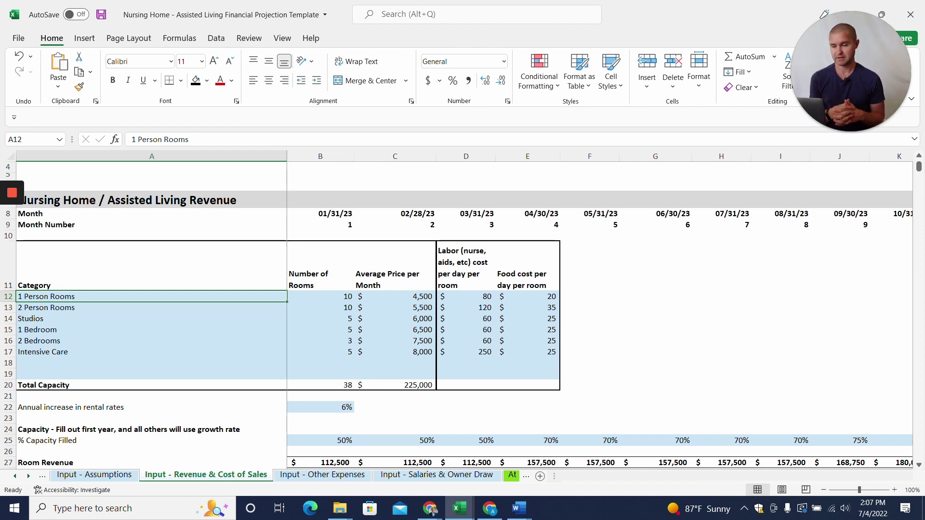
click(319, 296)
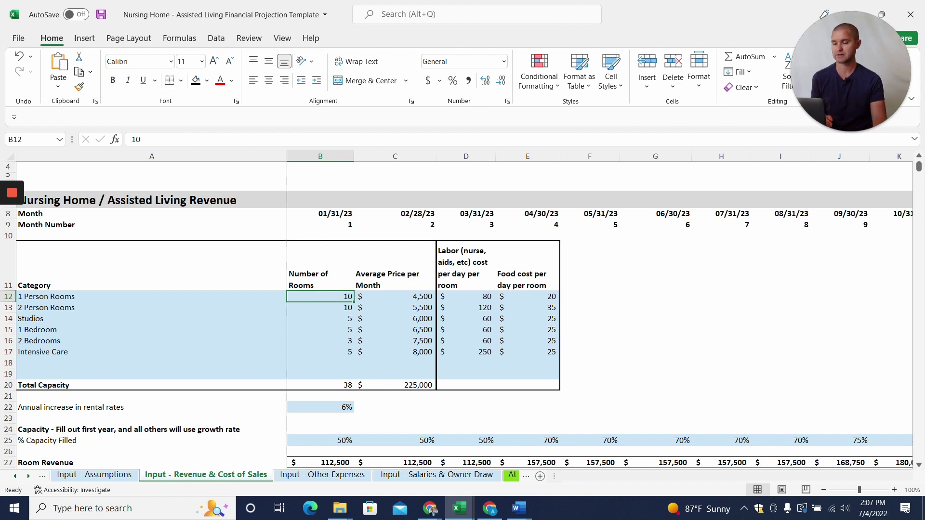
- Rename the 1 Person Rooms category as Low Cost Room and the 2 Person Rooms category as High Cost Room
click(62, 298)
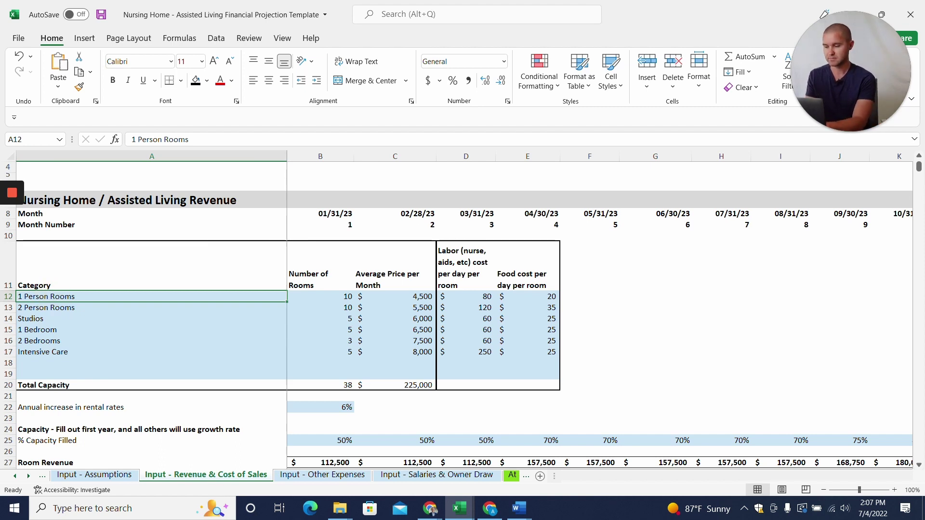
text(Low Cost Room)
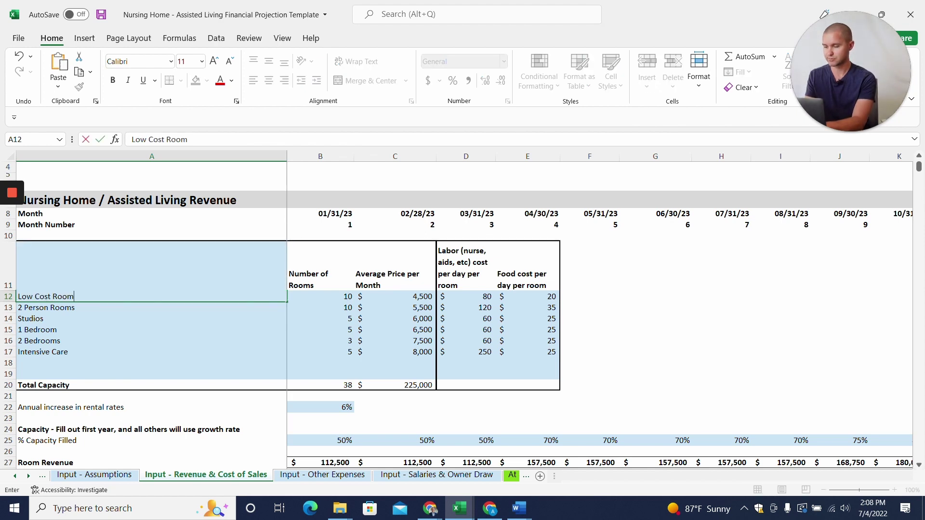
key(Return)
text(High Co)
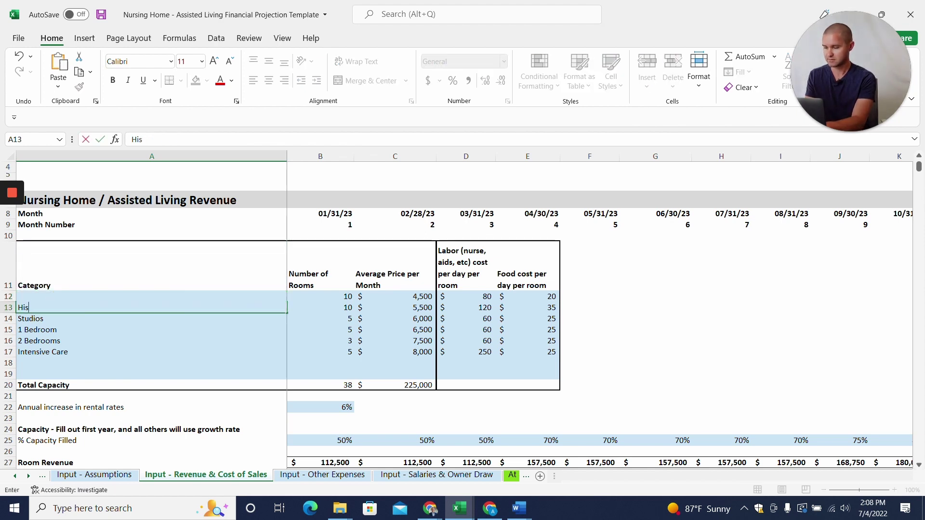
text(st Room)
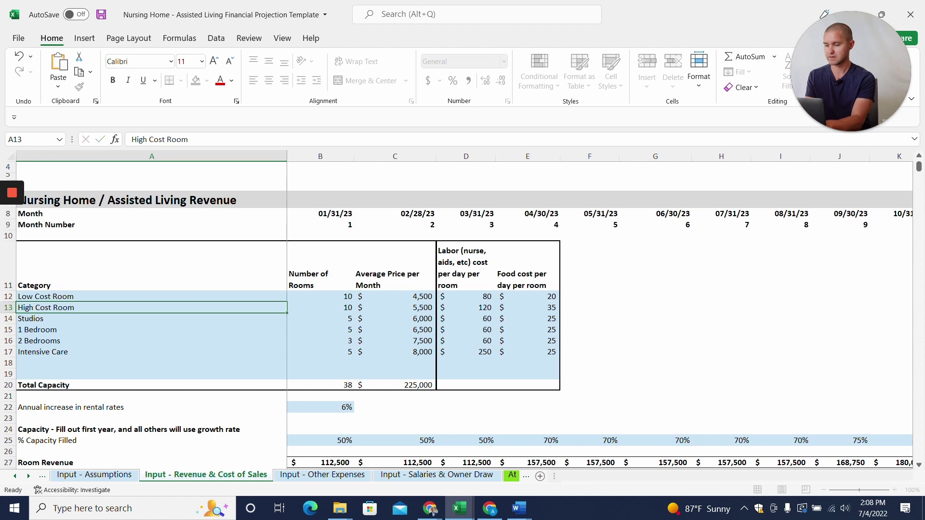
key(Return)
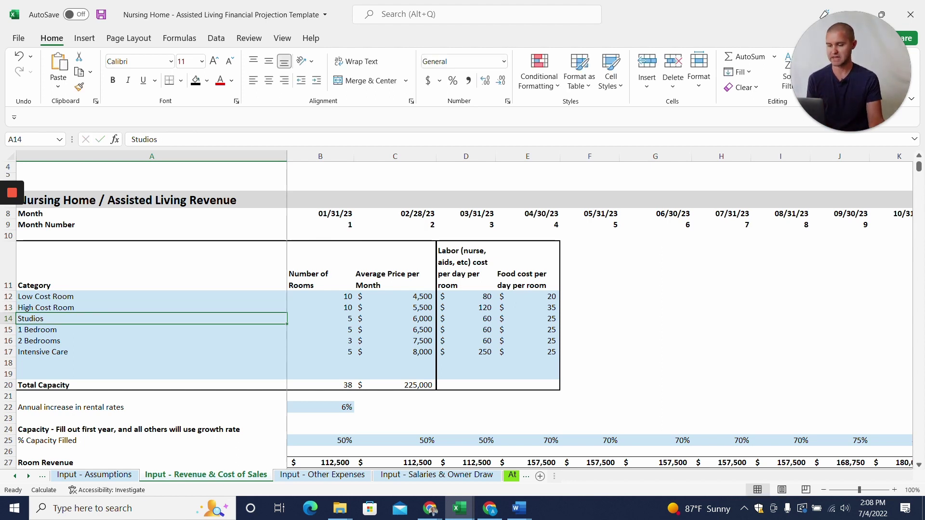
- Review the average monthly price, daily labor cost and daily food cost entries in the room category table
click(403, 298)
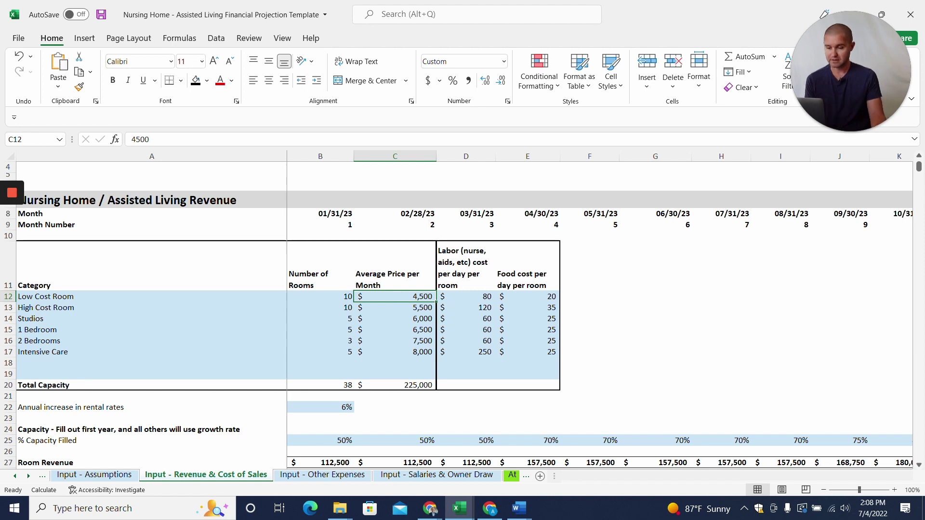
click(466, 296)
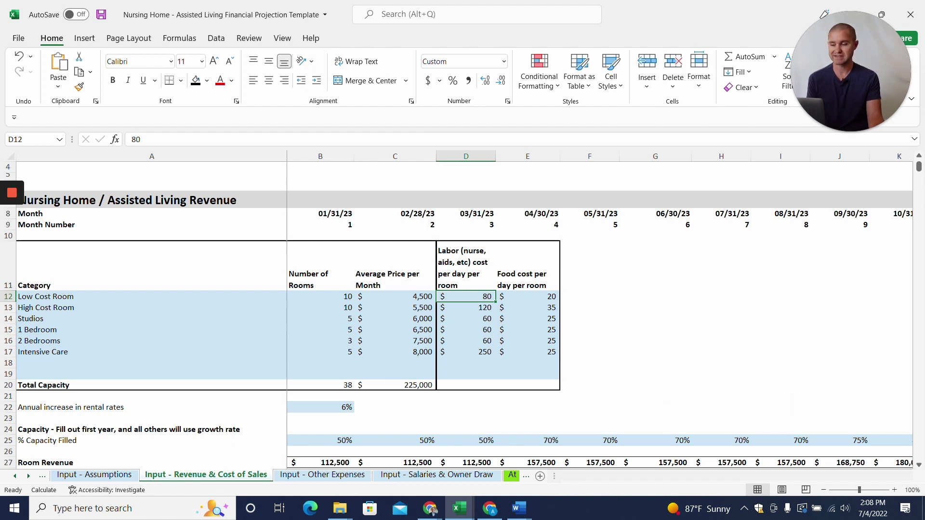
click(466, 351)
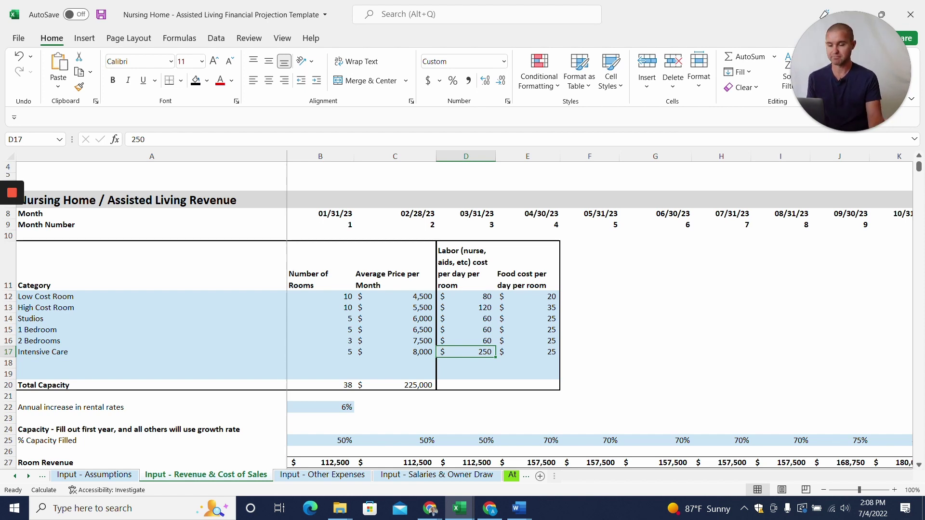
click(527, 297)
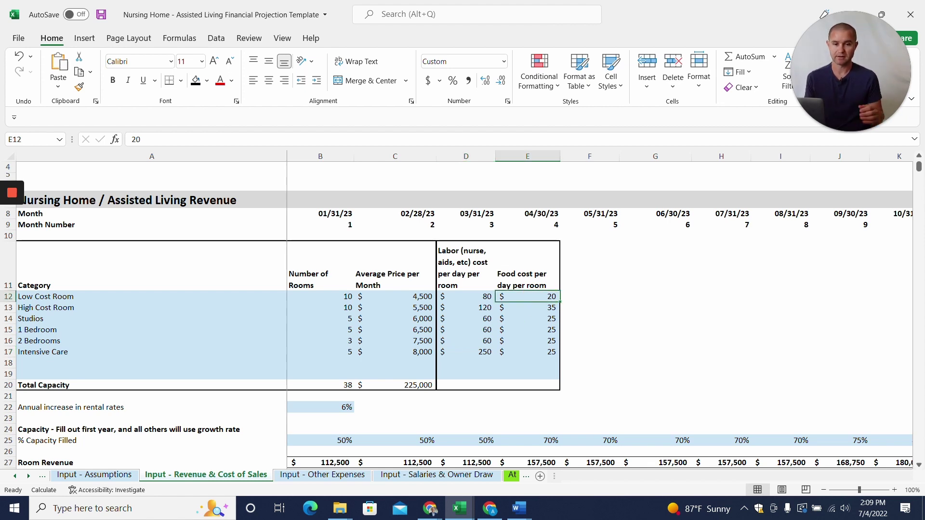
drag(395, 296, 412, 352)
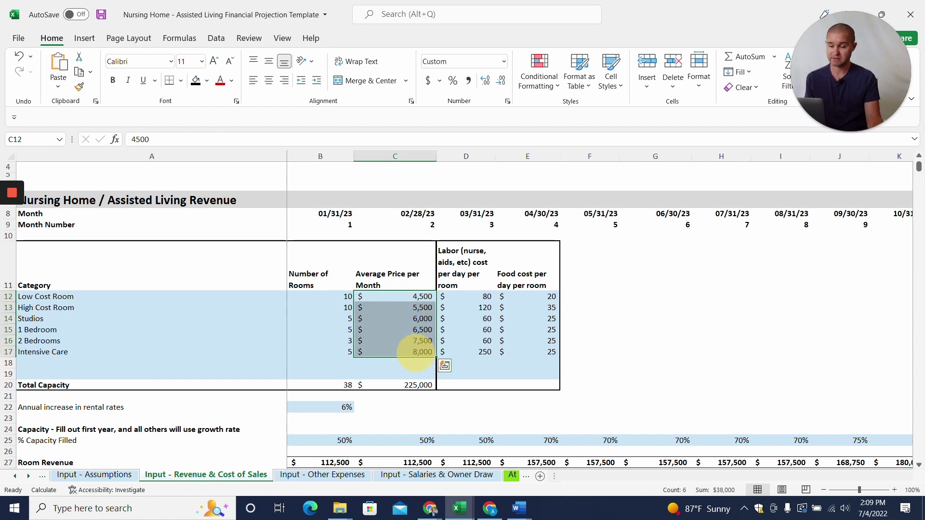
click(395, 319)
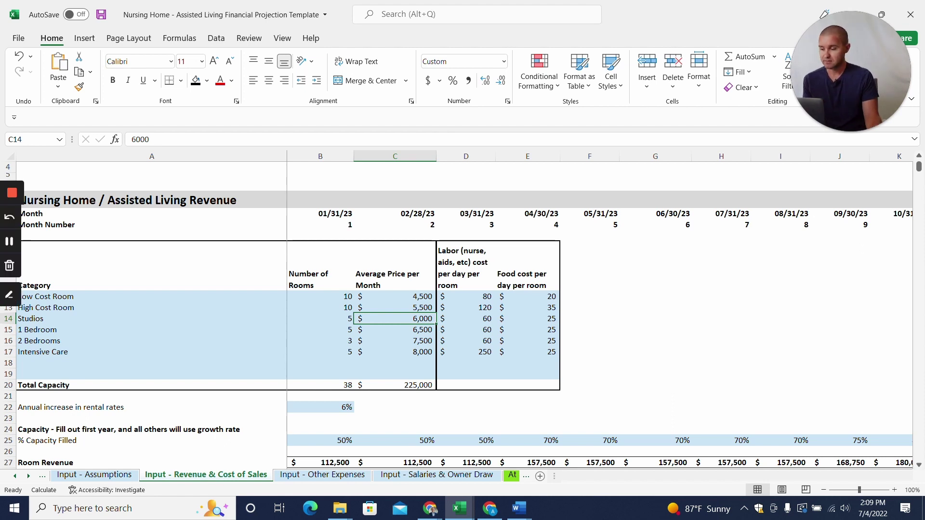
- Rename the Low Cost Room category as Room and the High Cost Room category as Room + Food Plan
click(67, 296)
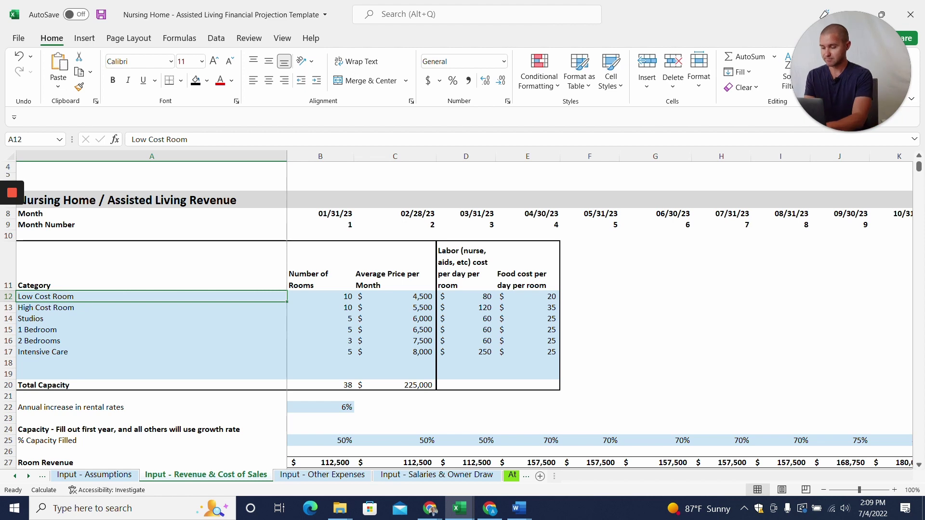
text(Room)
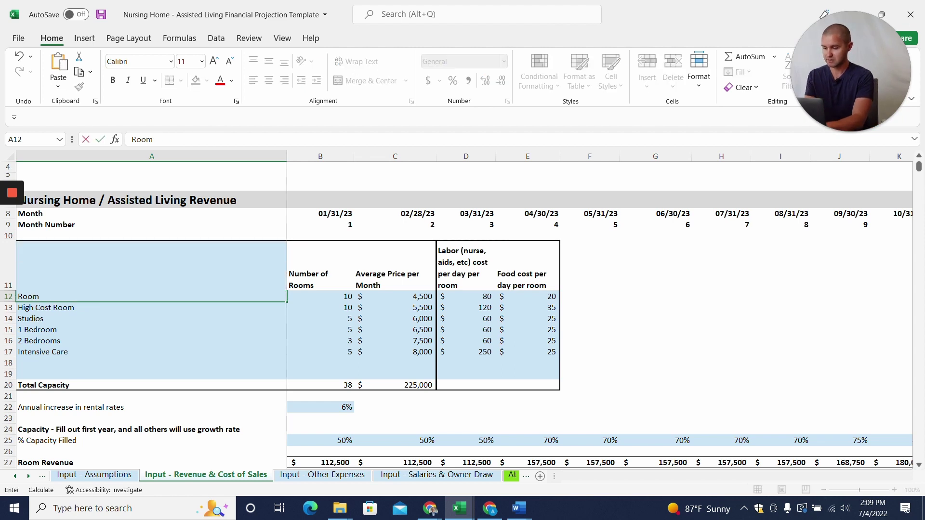
key(ctrl+z)
text(+ Food Plan)
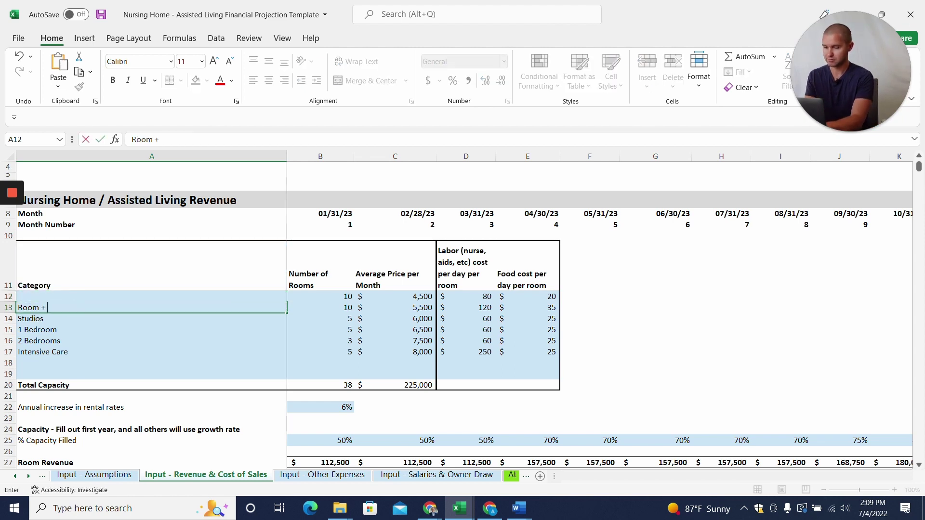
key(Return)
click(320, 307)
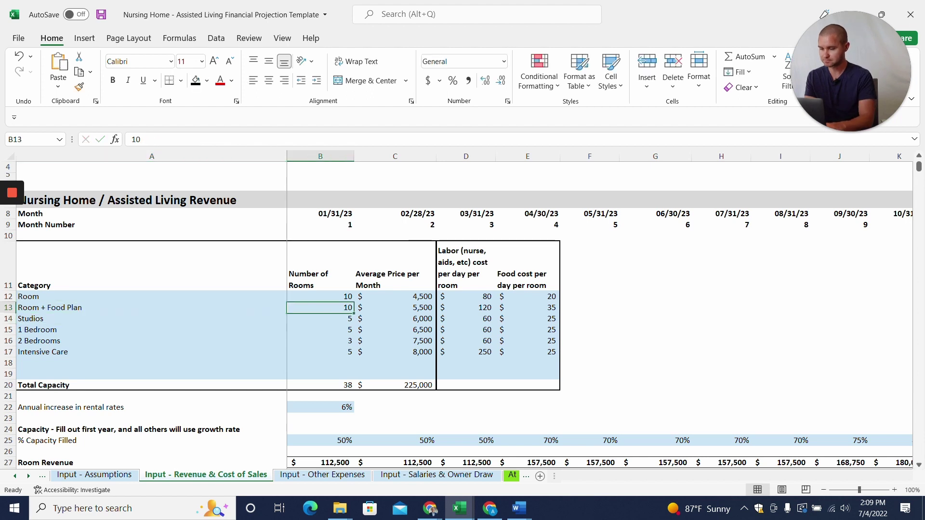
- Set the average price per month for Room + Food Plan to 8500
click(395, 308)
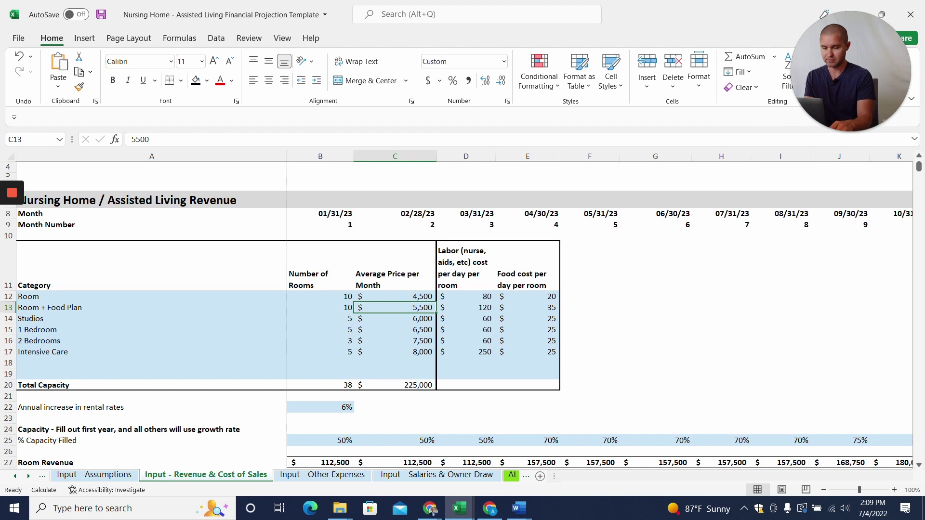
text(8500)
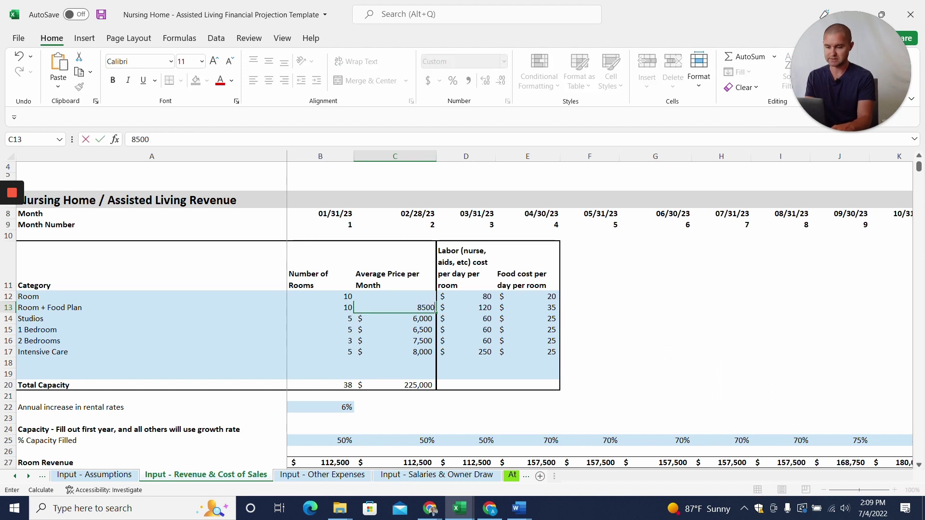
key(Tab)
key(Tab)
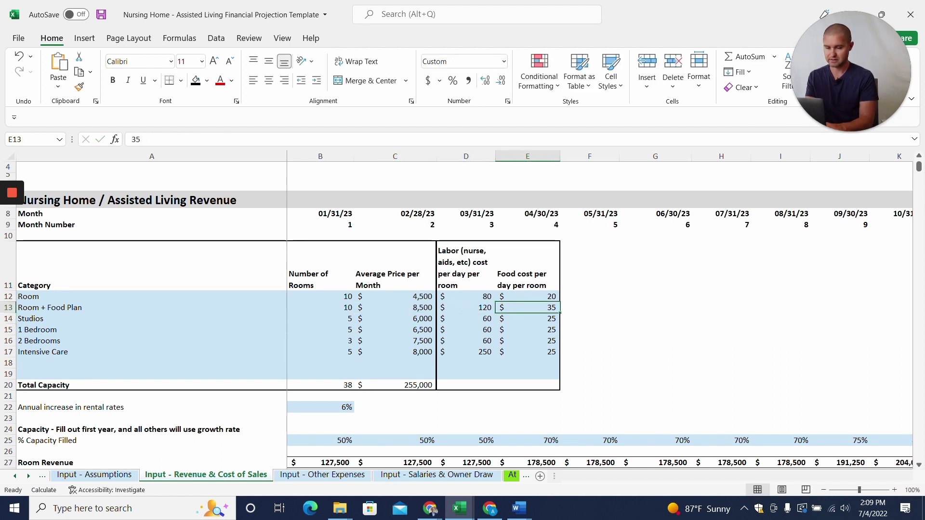
- Set the food cost per day for the Room category to 0
key(Up)
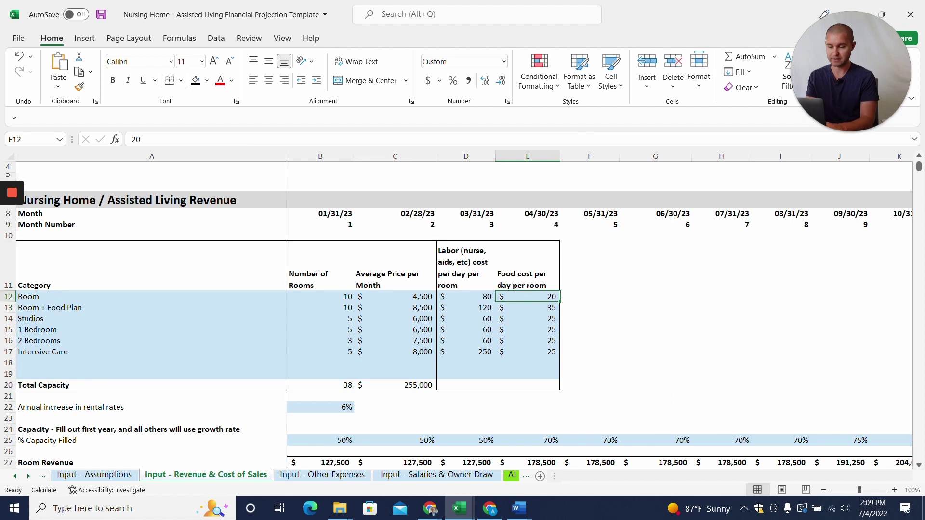
key(Left)
key(Left)
key(Left)
key(Left)
key(Right)
key(Right)
key(Right)
key(Right)
text(0)
key(Return)
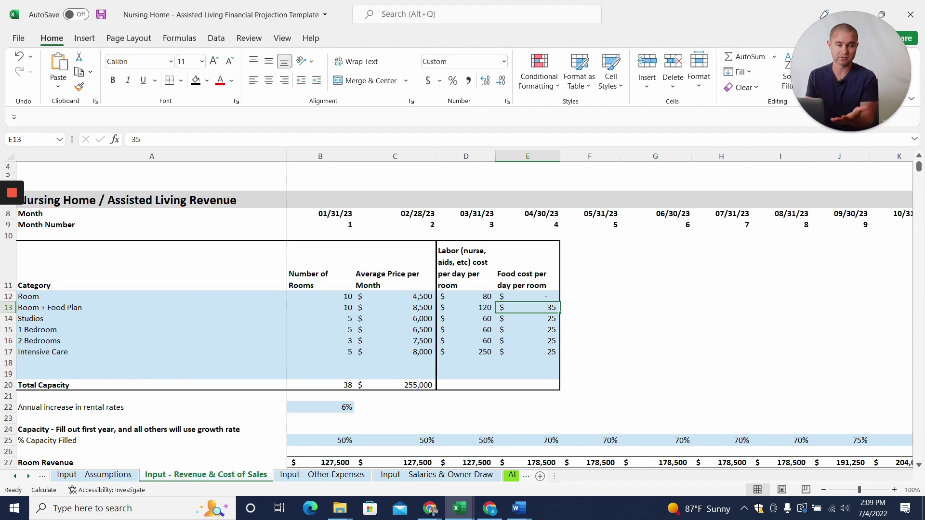
- Review the annual increase in rental rates and the first month's % Capacity Filled entry
scroll(458, 313, down, 2)
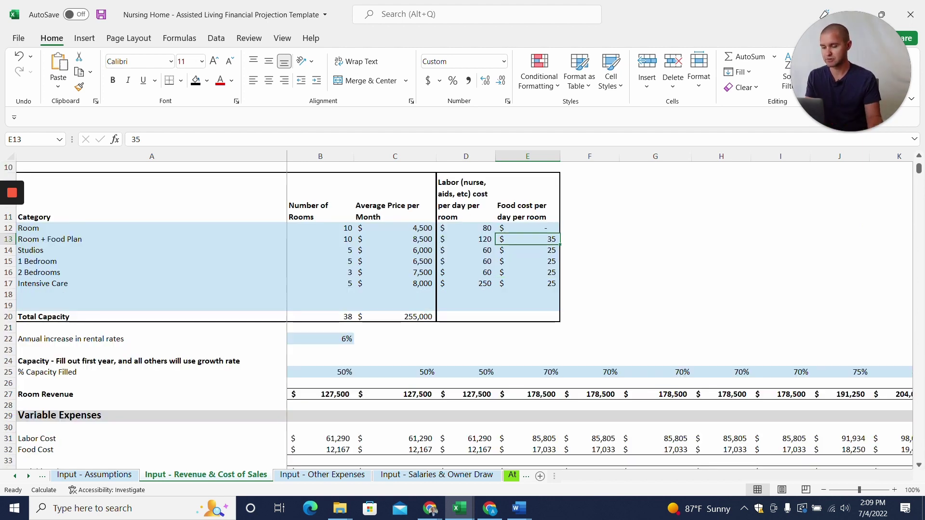
scroll(458, 313, down, 1)
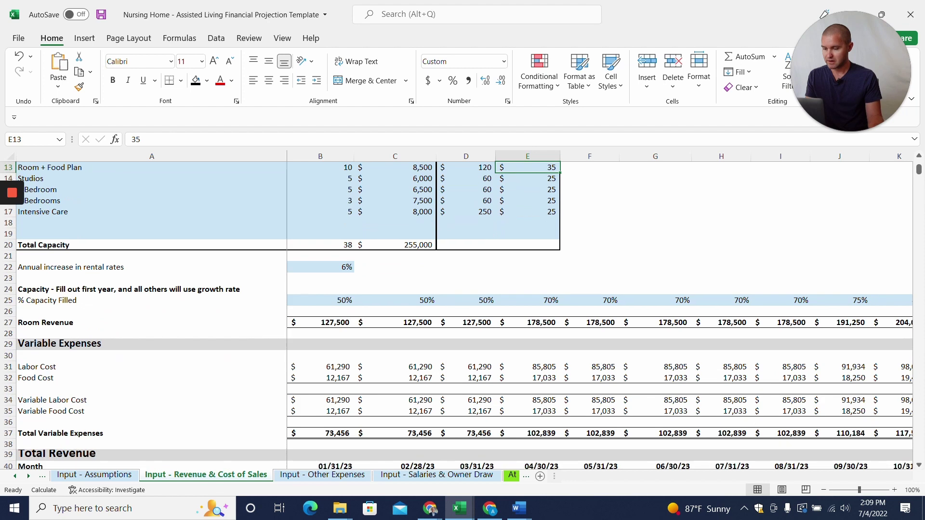
click(320, 300)
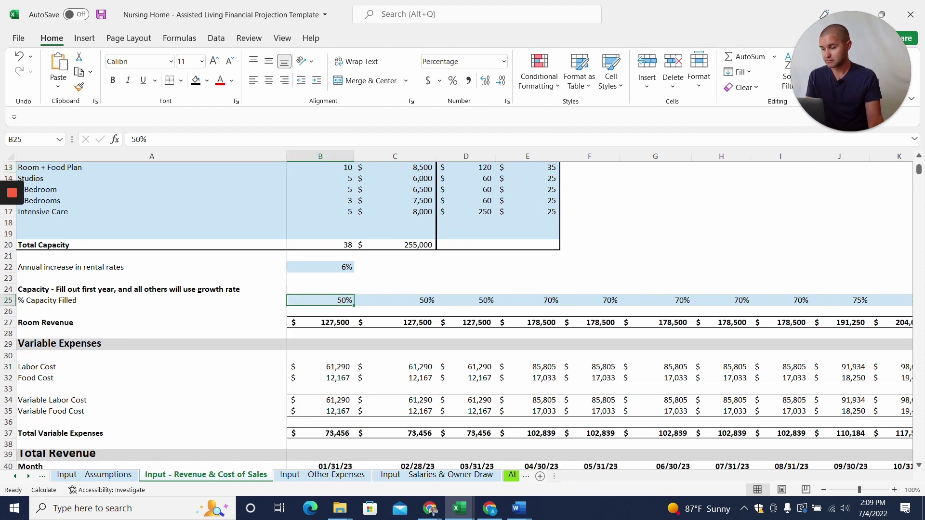
click(320, 267)
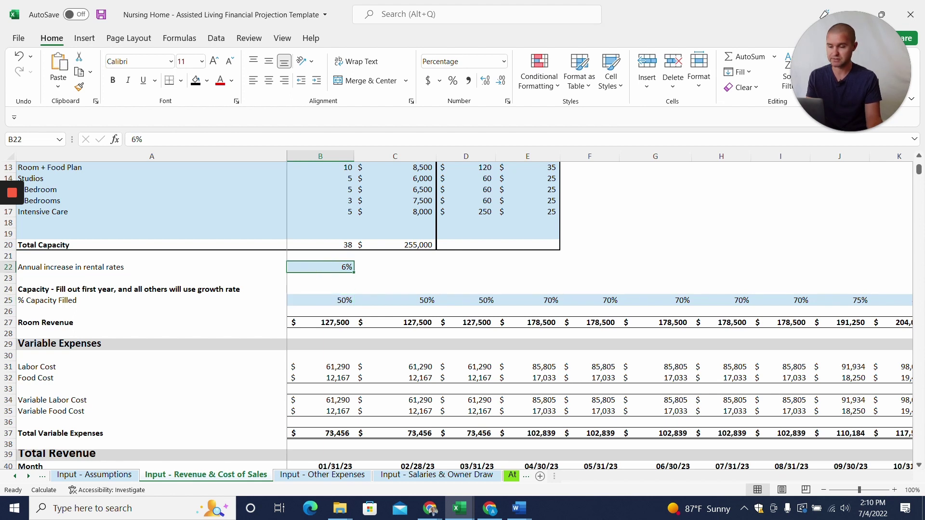
click(319, 300)
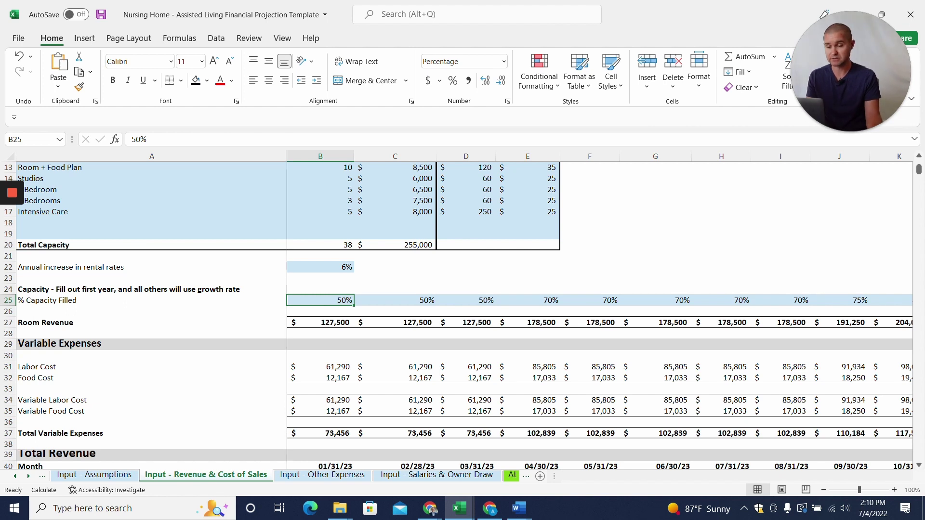
- Examine the % Capacity Filled entries across the first year and the following months
click(630, 300)
key(Right)
key(Right)
key(Right)
key(Right)
key(Right)
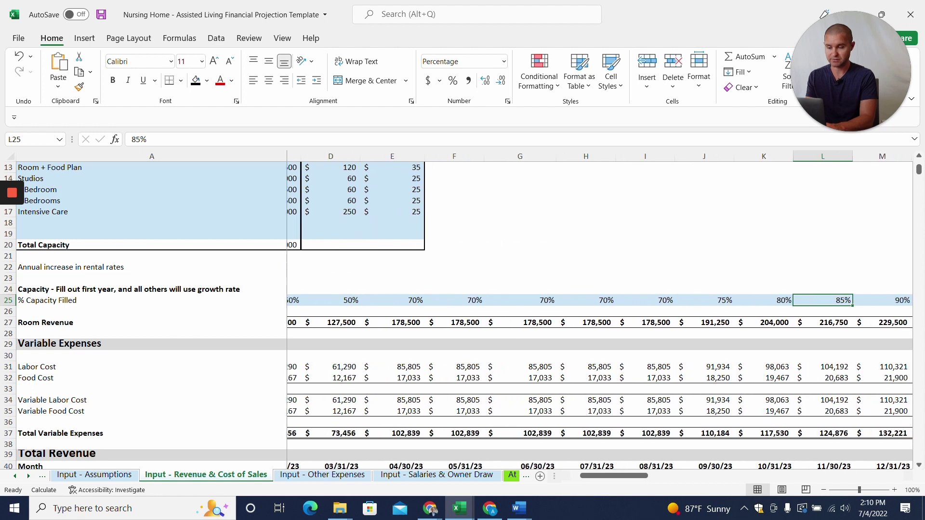
key(Right)
key(Right)
key(Right)
key(Right)
key(Right)
key(Right)
key(Right)
key(Right)
key(Right)
key(Right)
key(Right)
key(Right)
key(Right)
key(Right)
key(Right)
key(Right)
key(Right)
key(Right)
key(Right)
key(Right)
key(Right)
key(Right)
key(Right)
key(Right)
key(Right)
key(Right)
key(Right)
key(Right)
key(Right)
key(Right)
key(Right)
key(Right)
key(Right)
key(Left)
key(Left)
key(Left)
key(Left)
key(Left)
key(Left)
key(Left)
key(Left)
key(Left)
key(Left)
key(Left)
key(Left)
key(Left)
key(Left)
key(Left)
key(Left)
key(Left)
key(Left)
key(Left)
key(Left)
key(Down)
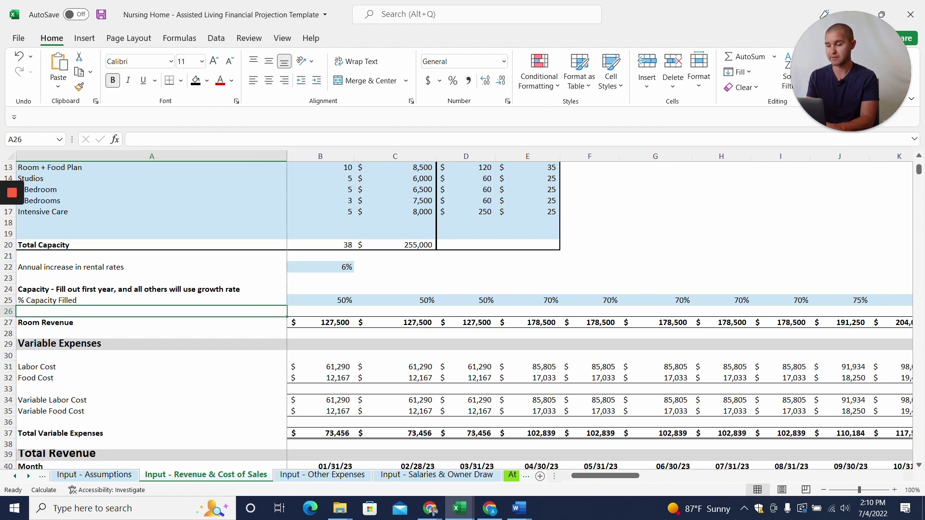
- Inspect the Room Revenue formulas from the first months through month 11
key(Down)
key(Right)
key(Right)
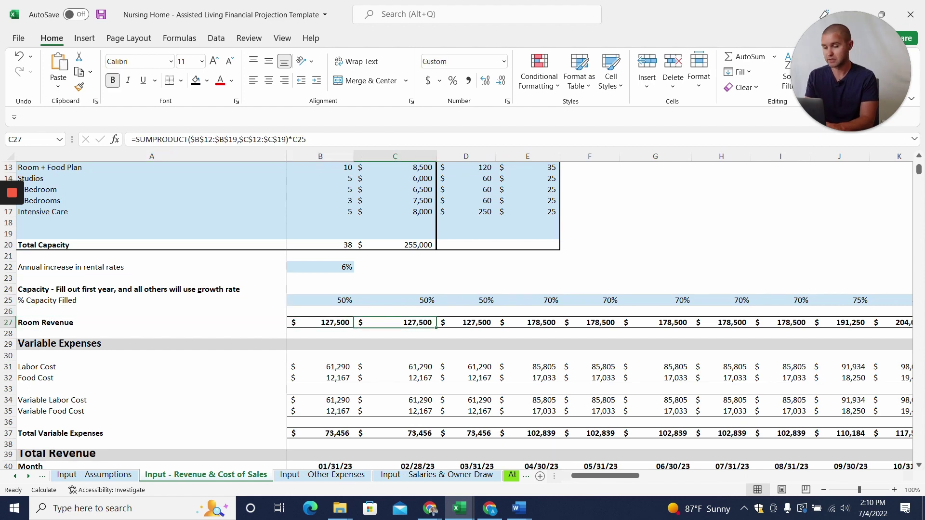
key(Right)
key(Right)
key(Right)
key(Right)
key(Right)
key(Right)
key(Right)
key(Right)
key(Right)
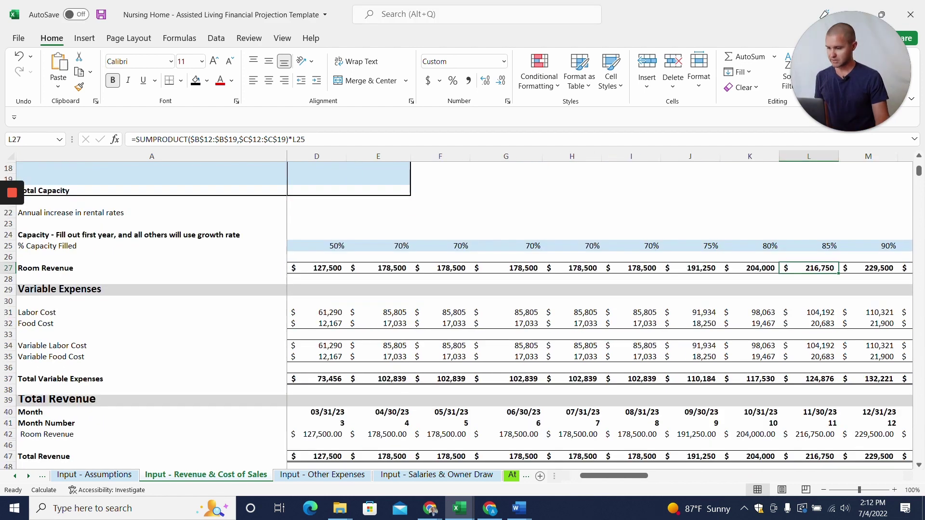
- Review the labor and food costs under Variable Expenses, plus the Total Revenue and Total Cost of Sales sections
scroll(456, 317, down, 1)
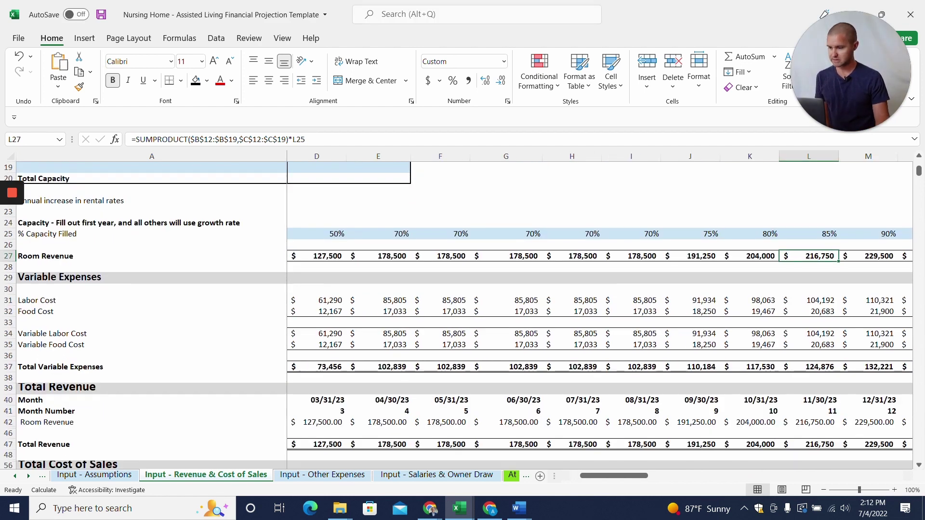
scroll(457, 315, down, 1)
click(152, 267)
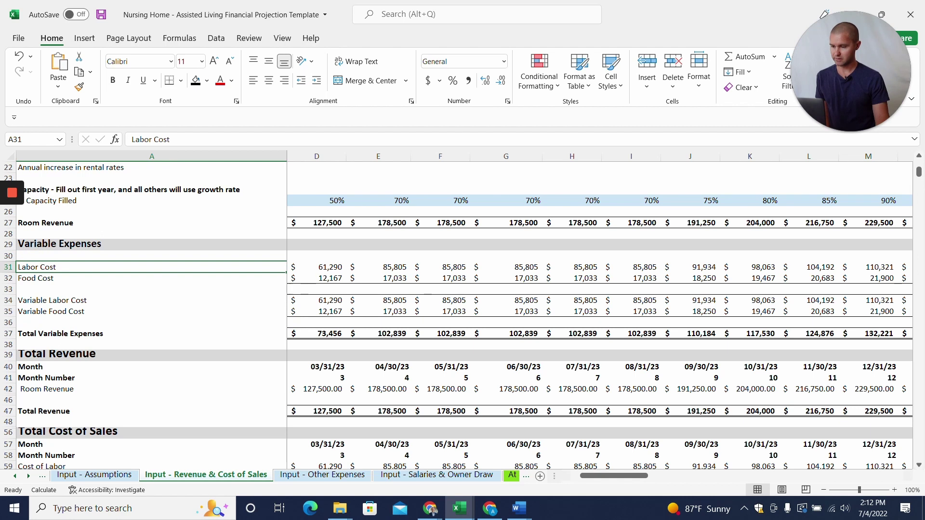
scroll(456, 315, down, 5)
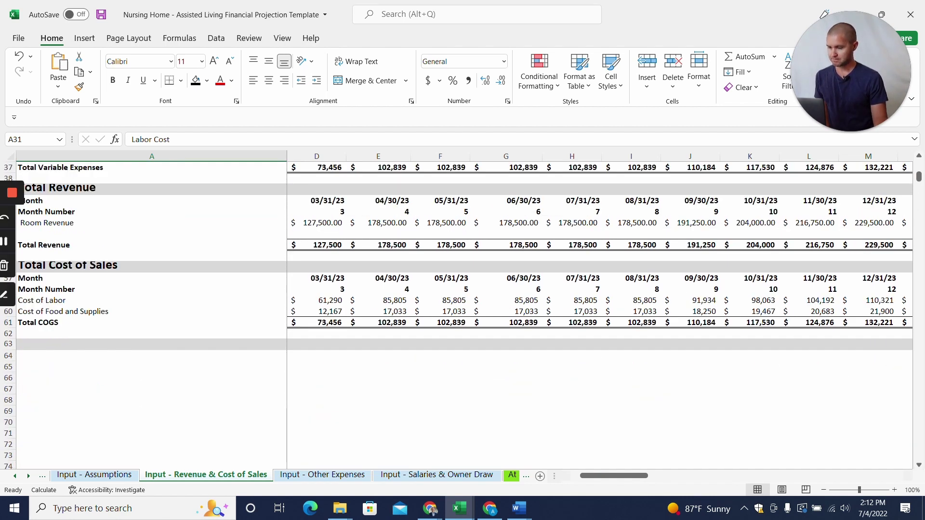
- Open the Input - Other Expenses sheet and choose Total Revenue as the basis for the Billing Department expense
click(299, 475)
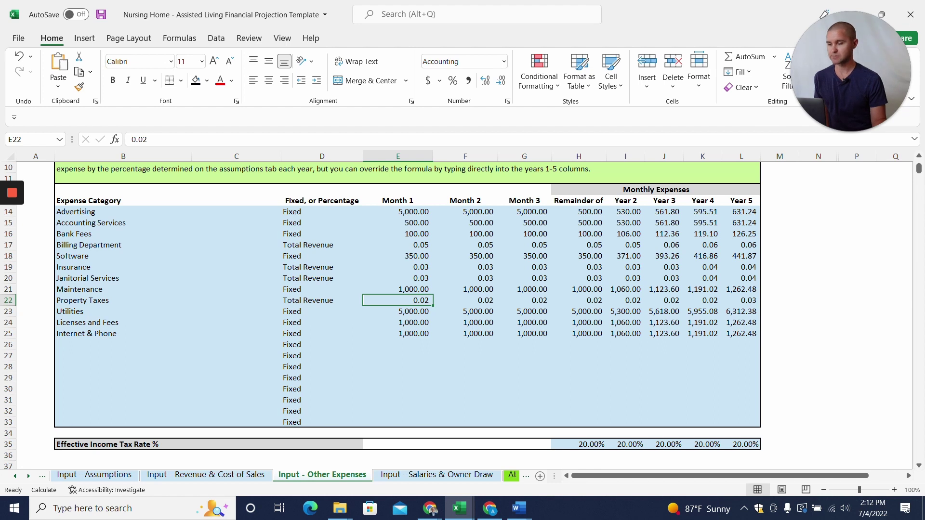
click(299, 244)
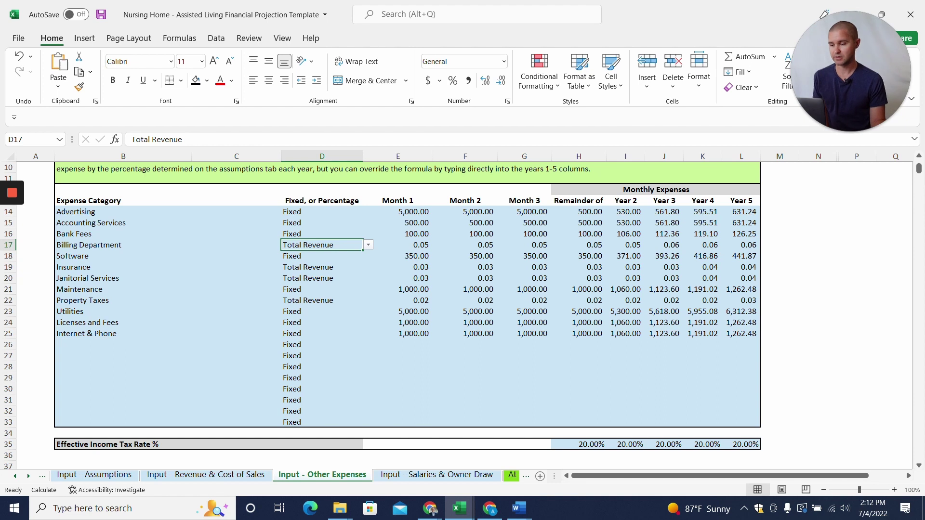
click(381, 245)
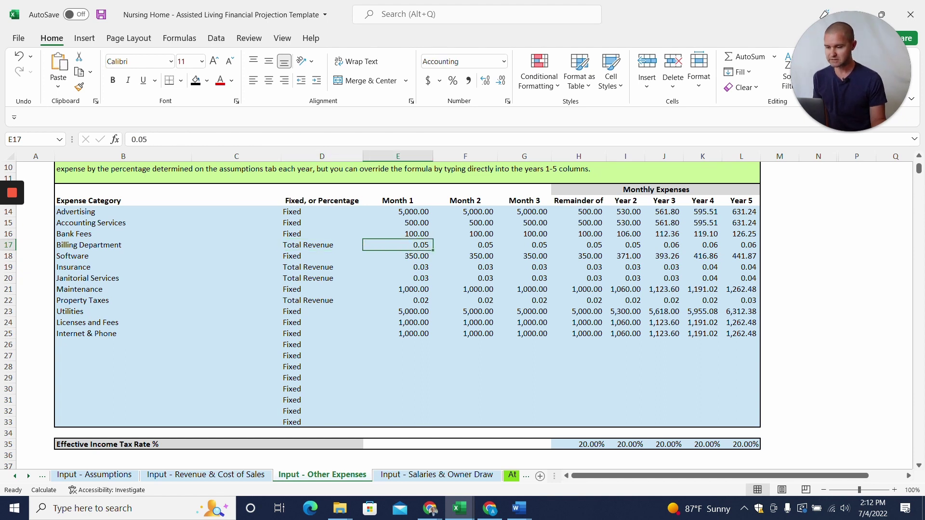
click(347, 245)
click(368, 245)
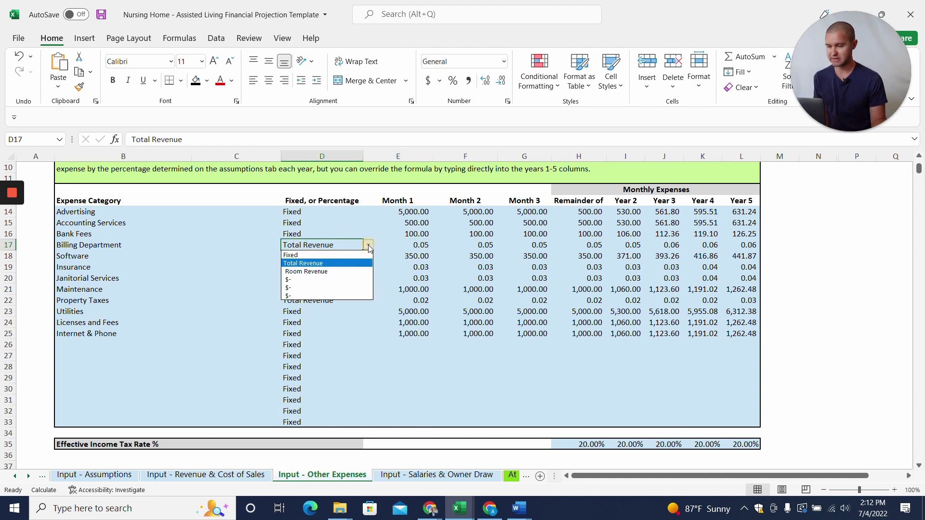
click(308, 263)
click(418, 247)
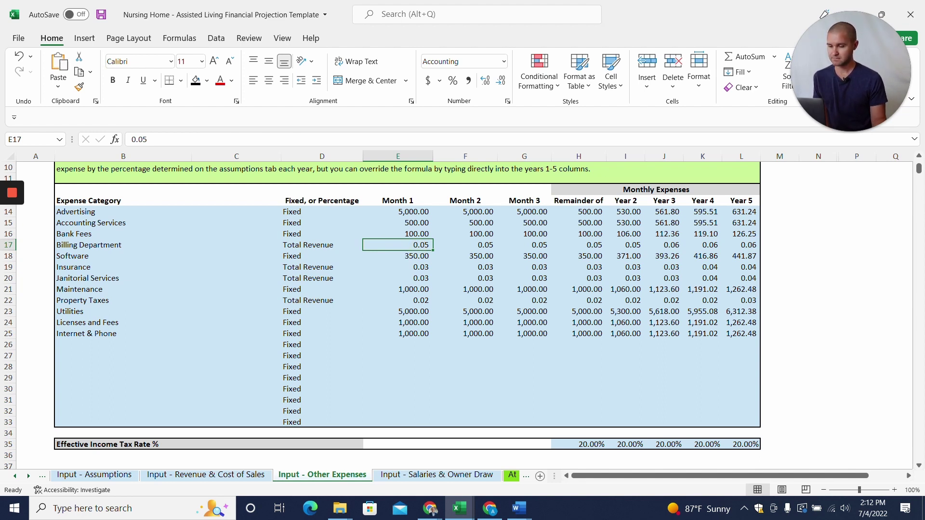
- Check the Input - Salaries & Owner Draw sheet against the daily labor costs and variable expenses on the Input - Revenue & Cost of Sales sheet
click(399, 475)
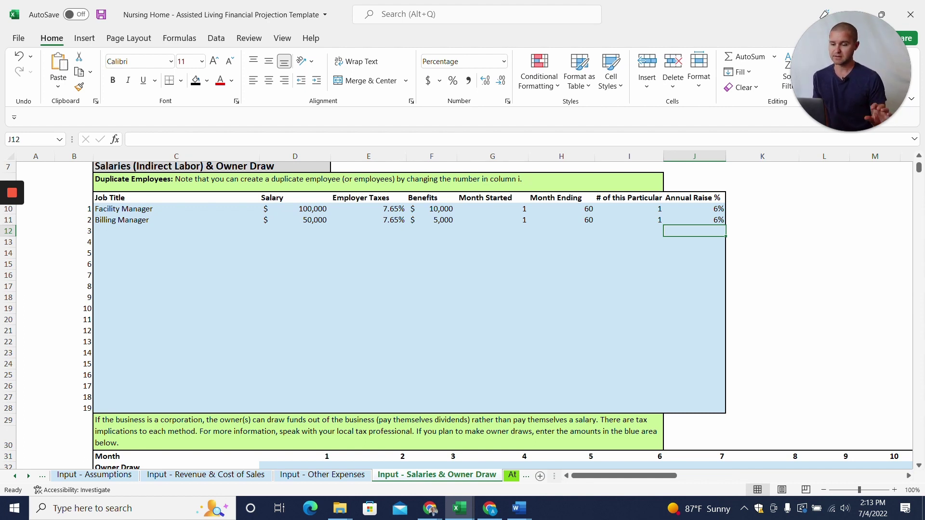
click(15, 476)
click(262, 475)
scroll(463, 313, up, 10)
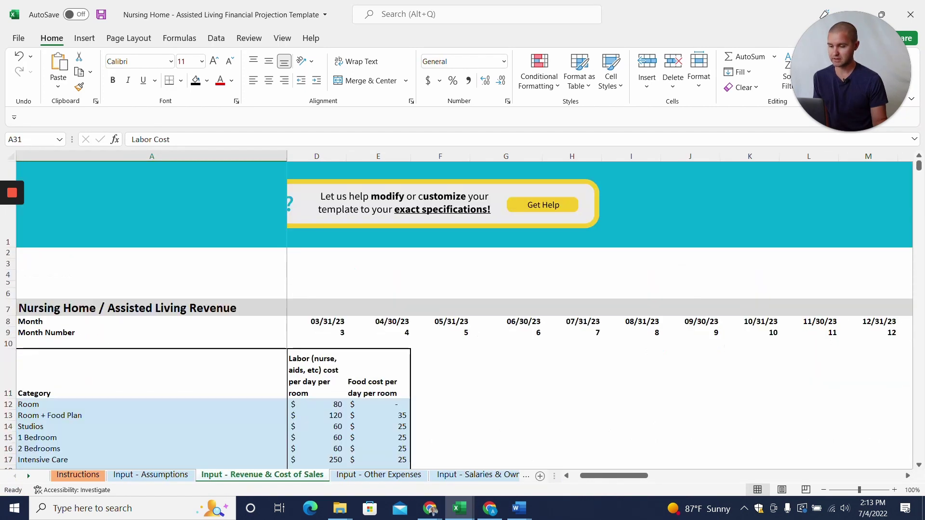
scroll(463, 313, down, 1)
scroll(463, 313, down, 3)
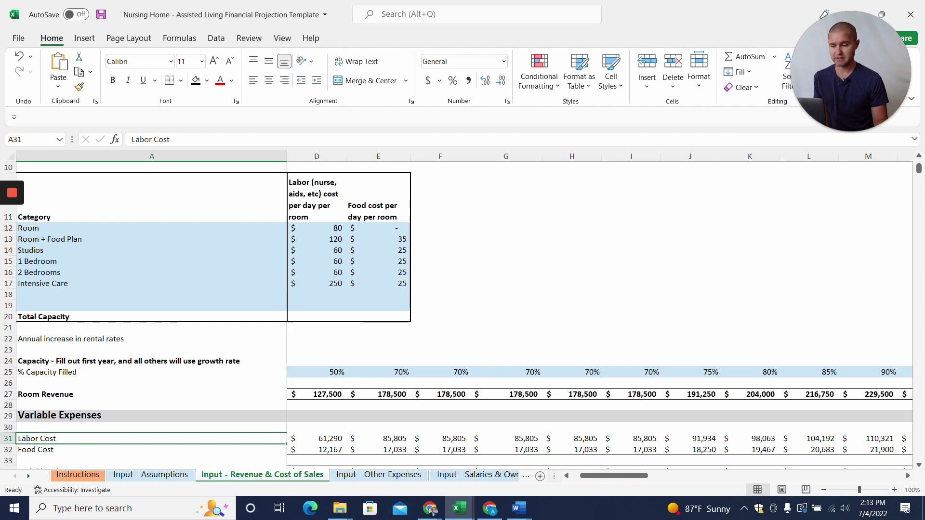
scroll(462, 313, down, 3)
scroll(463, 313, down, 1)
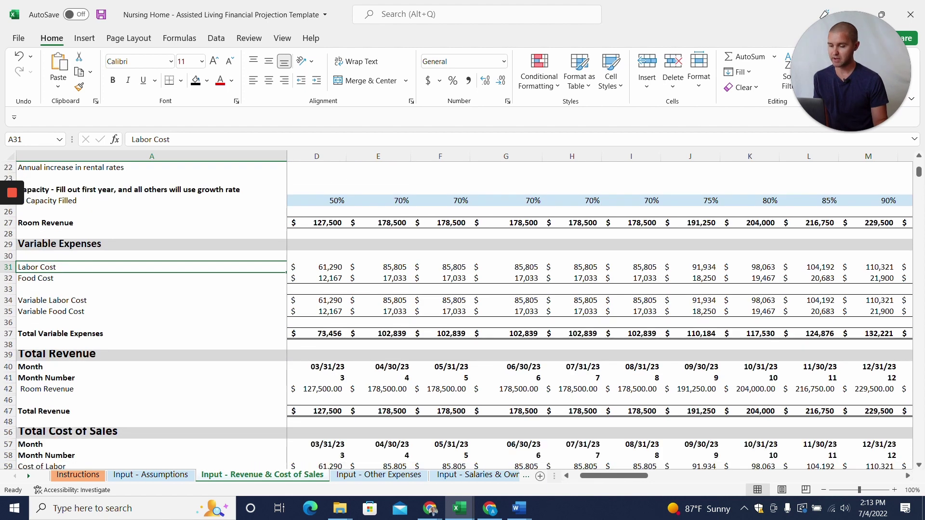
scroll(463, 313, up, 5)
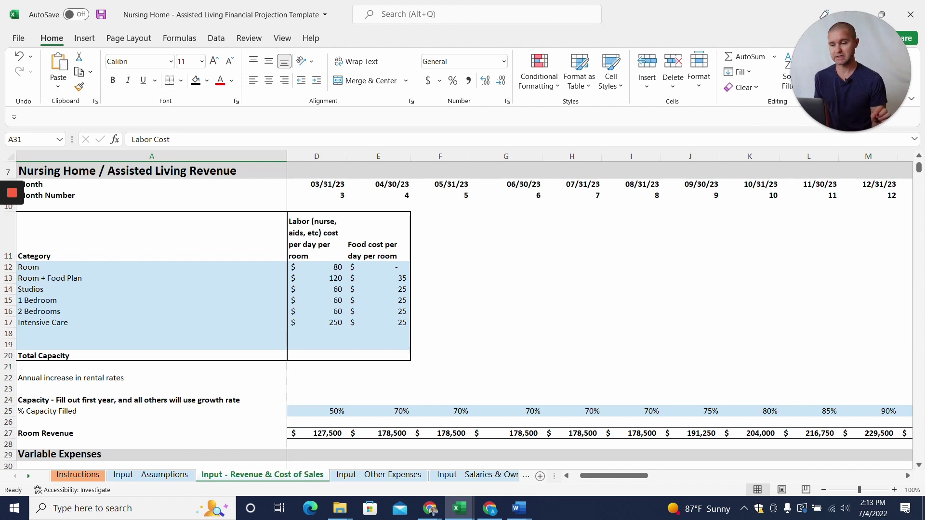
click(317, 267)
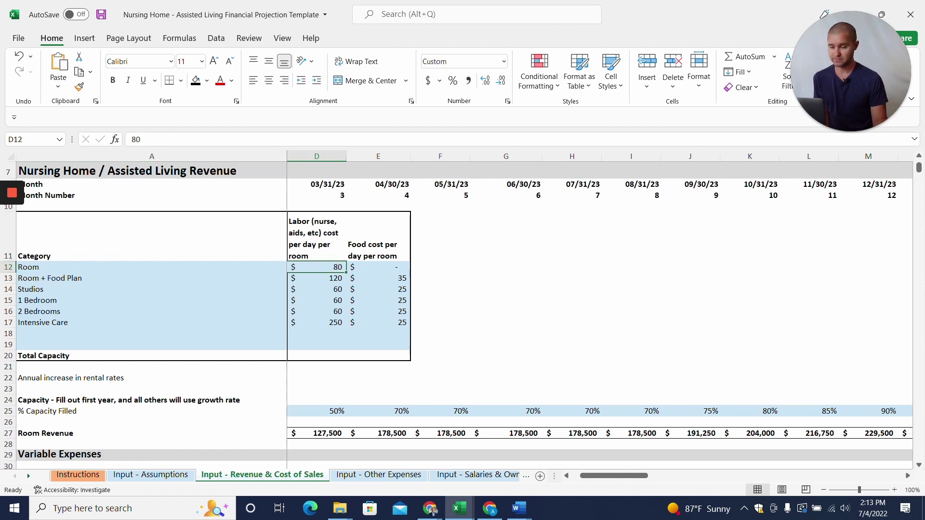
- Add the job titles Nurse 1 and Nurse 2 below Billing Manager on the Input - Salaries & Owner Draw sheet
click(477, 474)
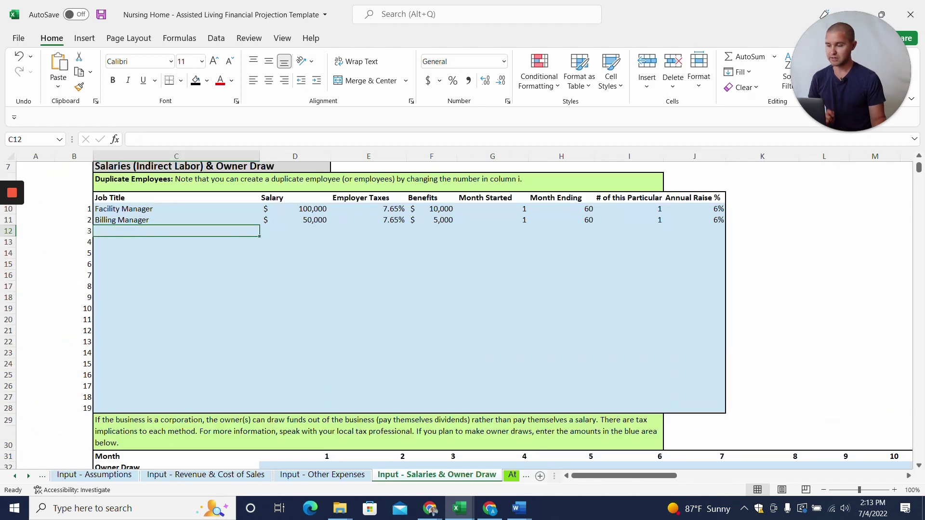
text(Nurse)
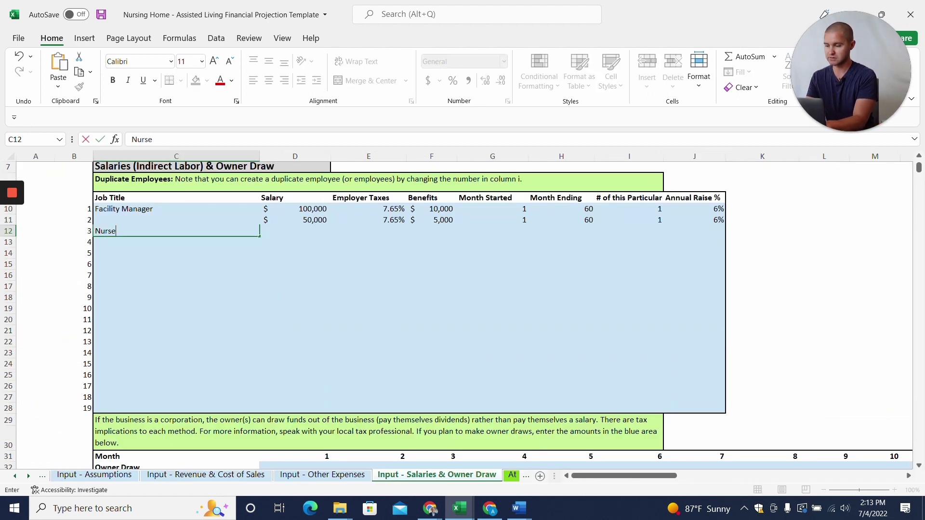
key(Escape)
key(Down)
text(AN)
key(BackSpace)
key(BackSpace)
text(Nurse 1)
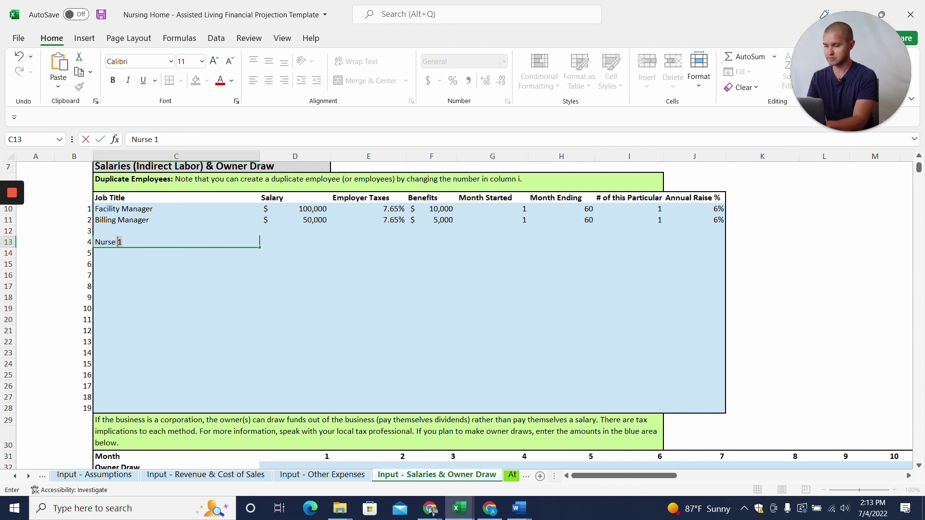
key(Return)
- Add the job titles Aid 1 and Aid 2 below the nurses in the salaries table
text(Aid 1)
key(Return)
text(Aid )
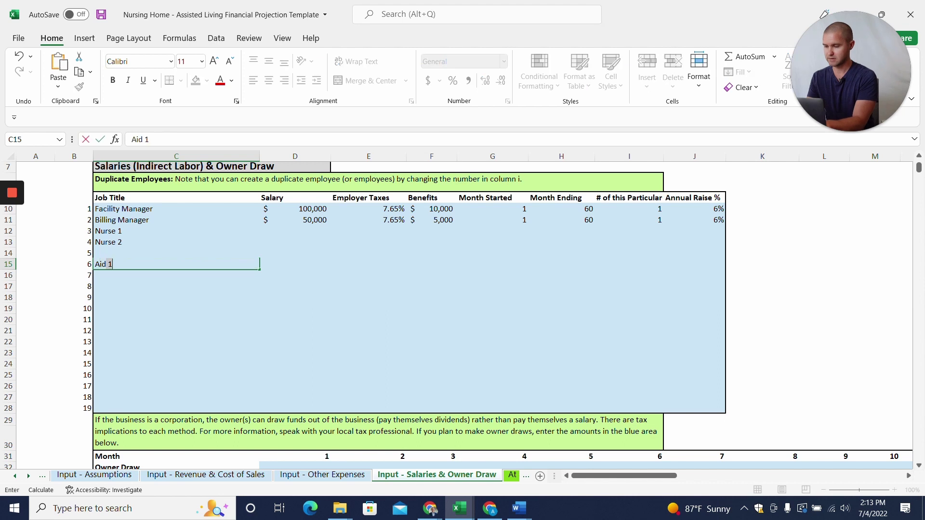
text(2)
key(Return)
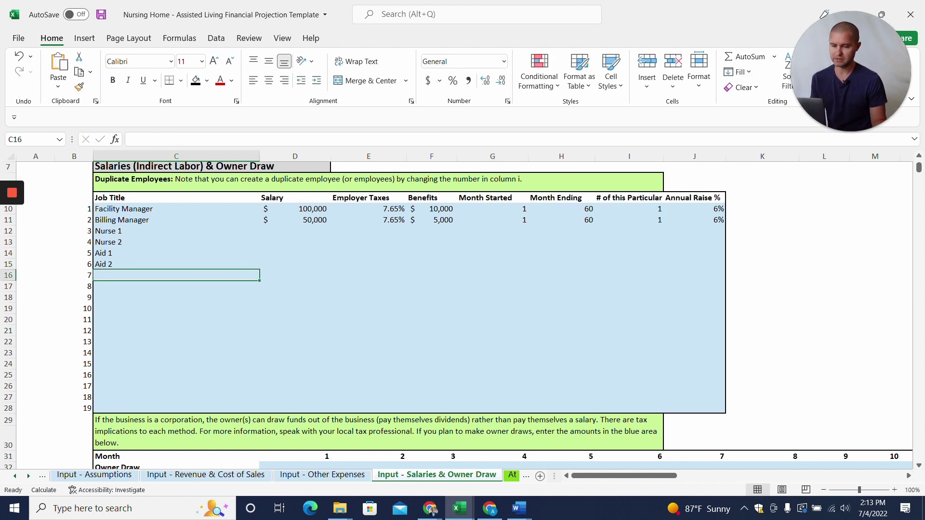
- Go through the Month Started, number of this particular employee and Annual Raise % cells in the Nurse 1 row
click(493, 231)
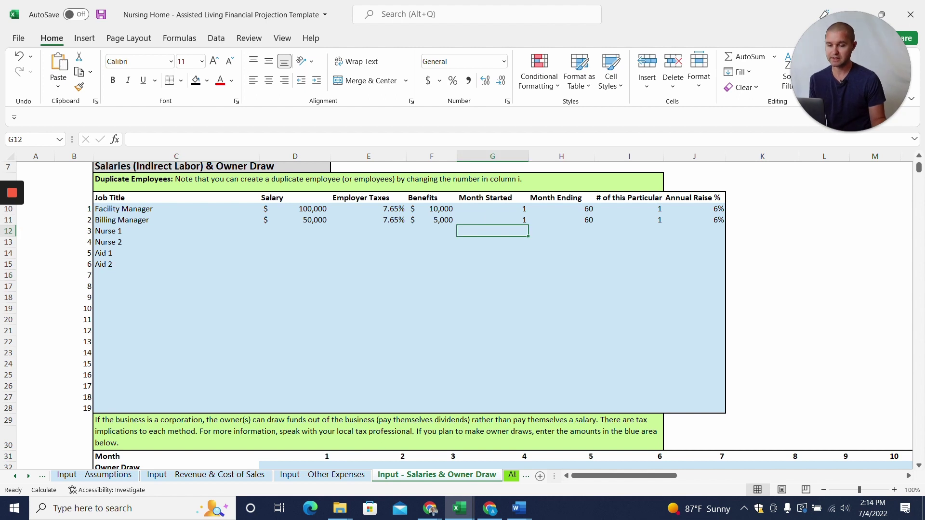
click(629, 231)
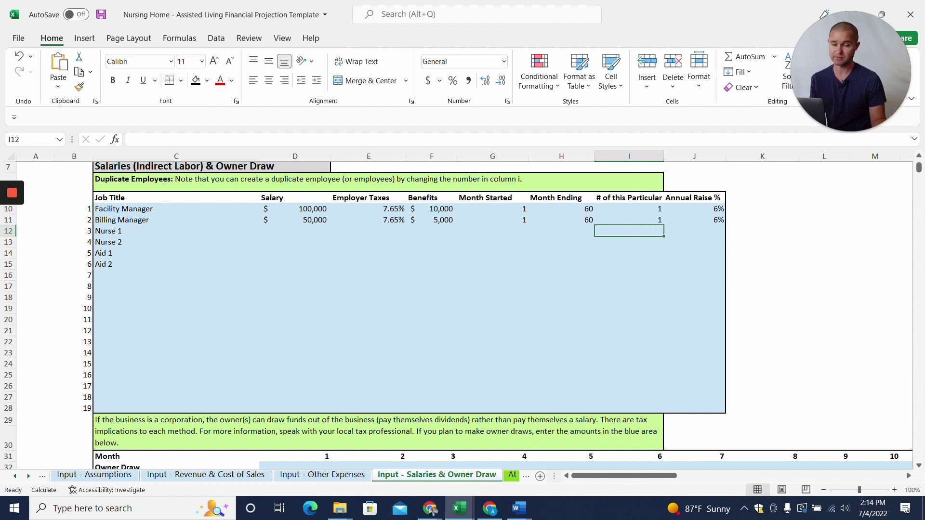
click(702, 231)
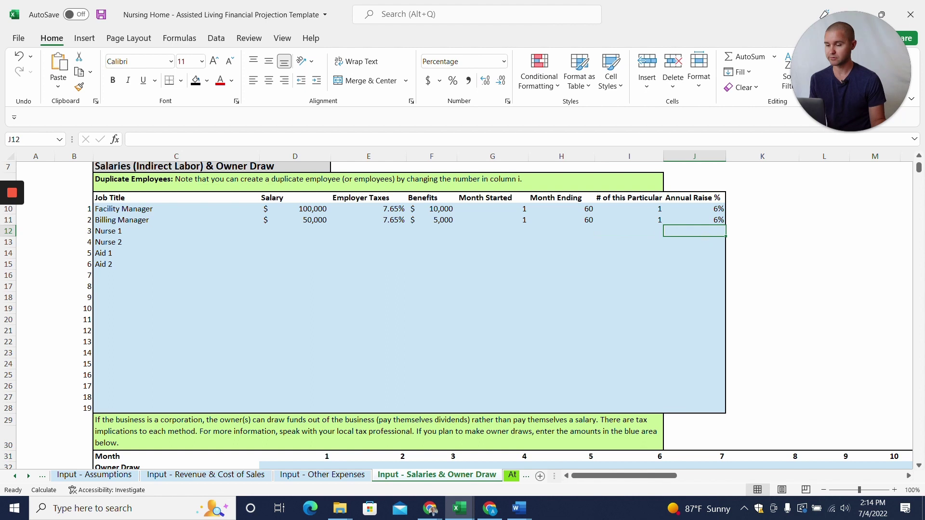
- Open the At a Glance sheet and review the Profit and Loss summary and the annual sales, gross margin and net profit chart
click(512, 475)
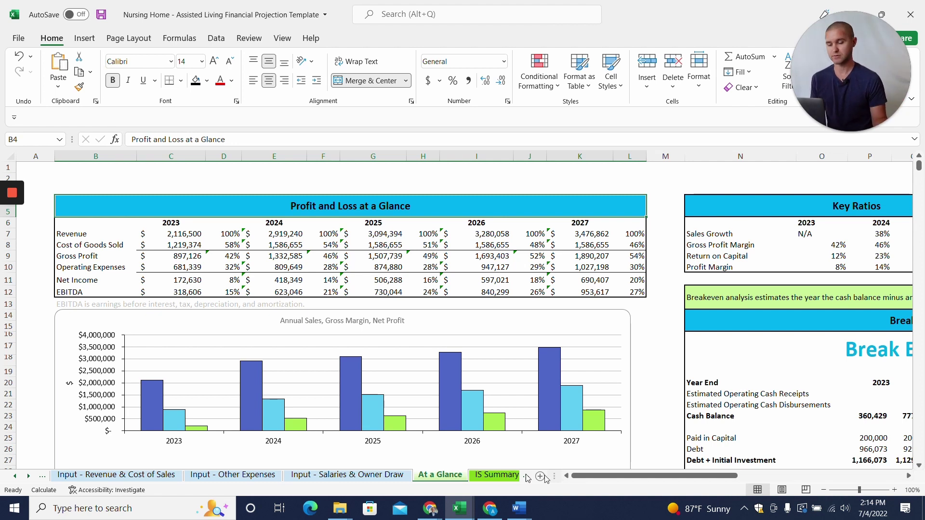
scroll(532, 387, down, 6)
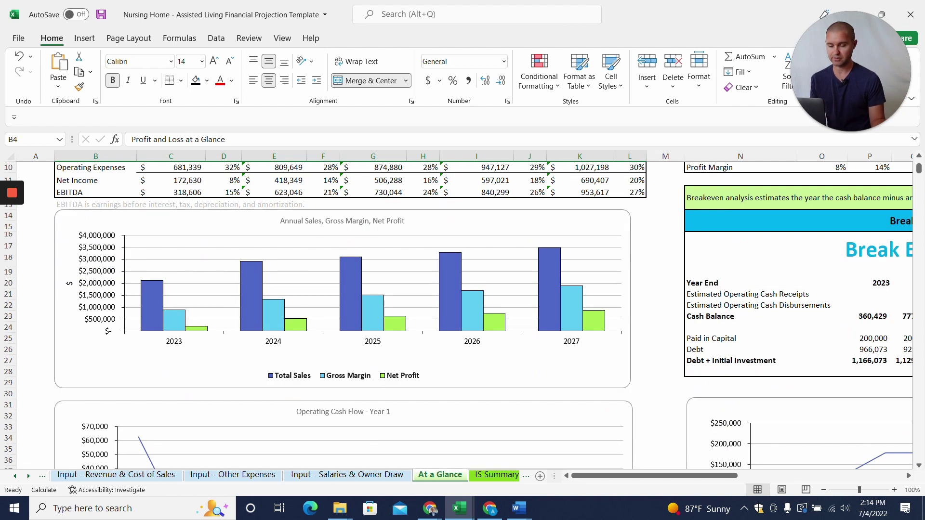
scroll(532, 387, up, 6)
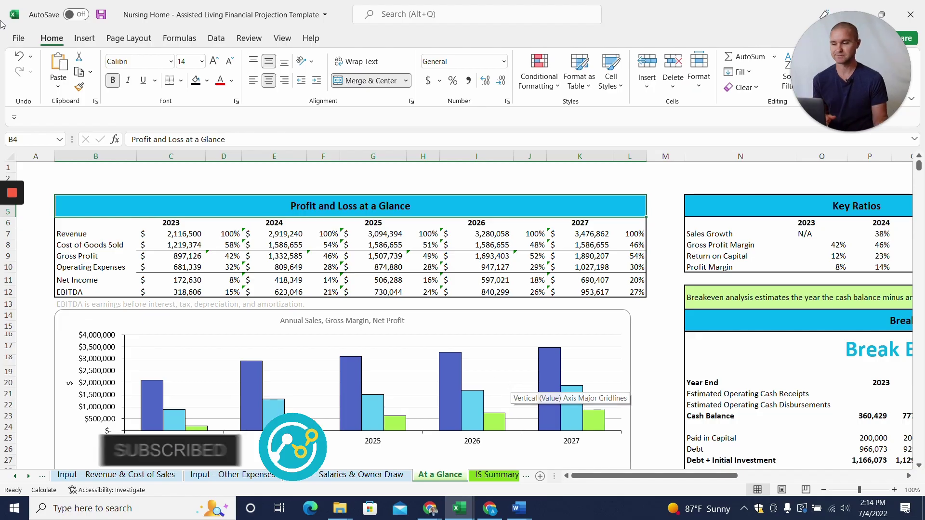
mouse_move(14, 199)
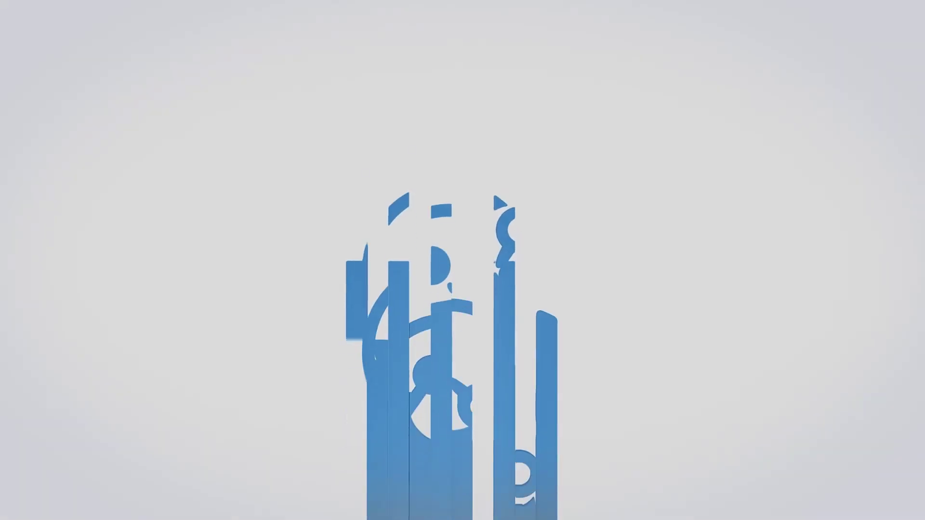